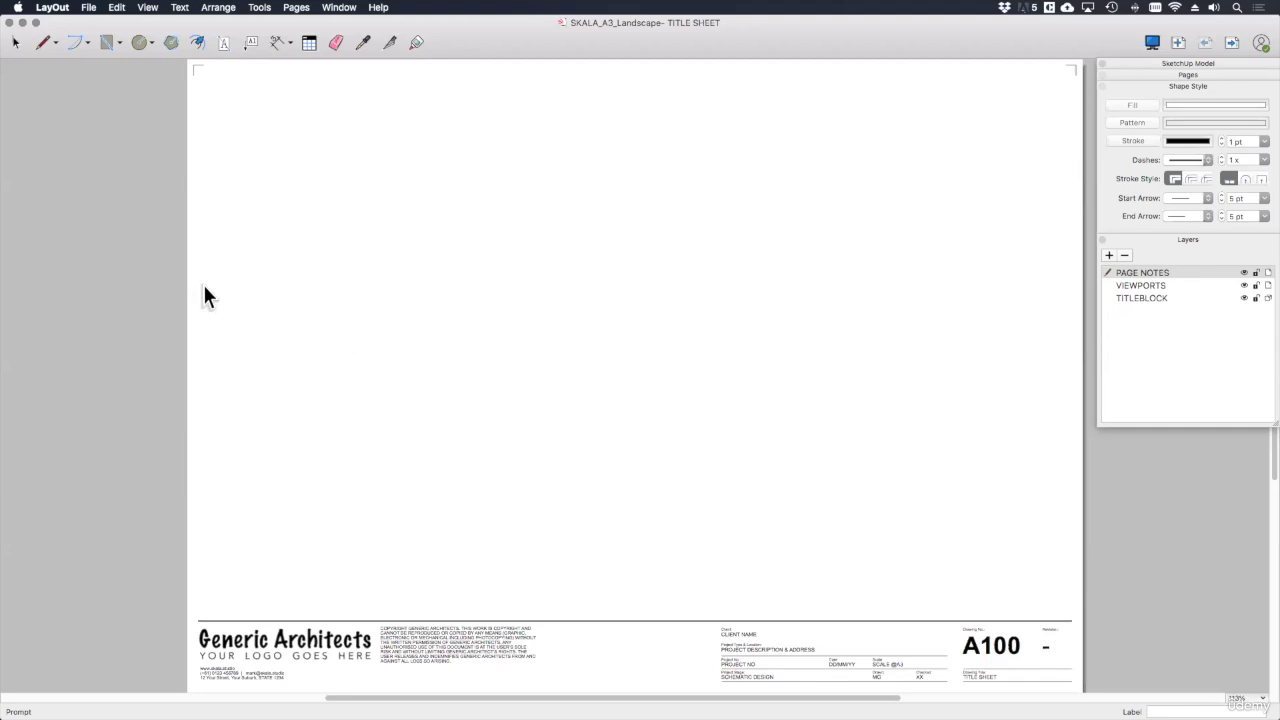
- Create a new untitled document from a Plain Paper template
{"action": "left_click", "coordinate": [87, 9]}
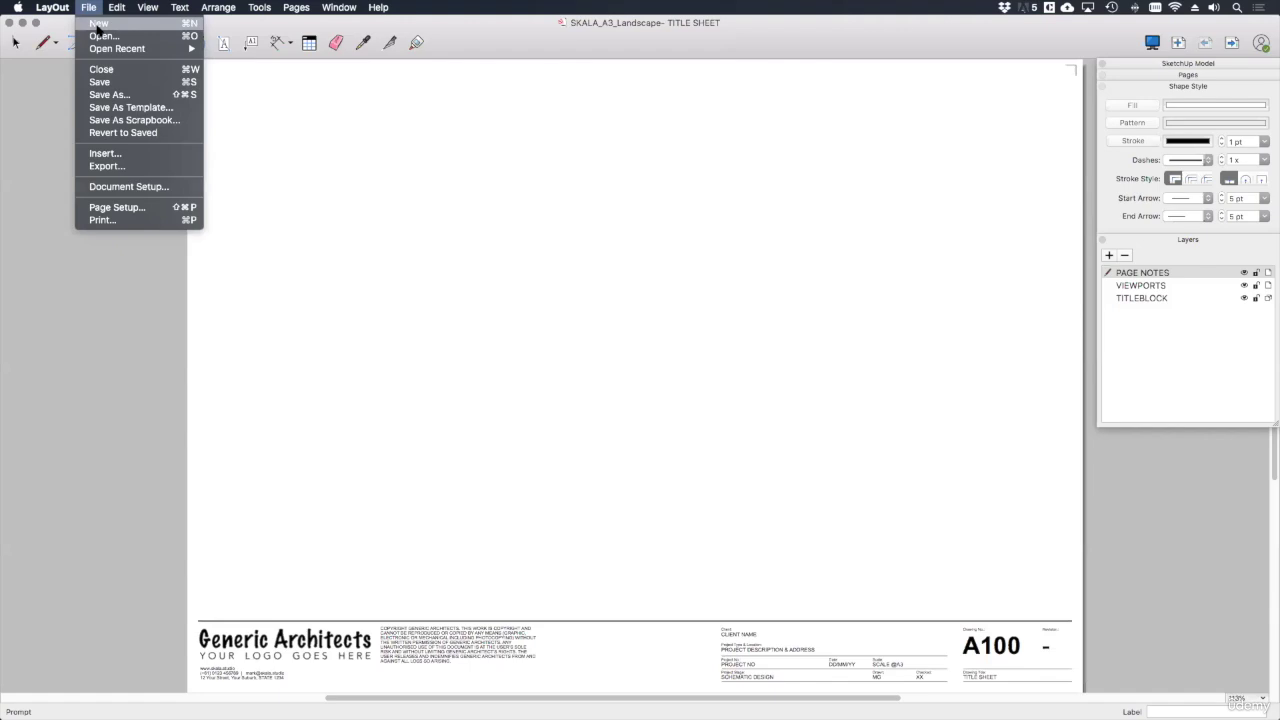
{"action": "left_click", "coordinate": [98, 23]}
{"action": "double_click", "coordinate": [679, 465]}
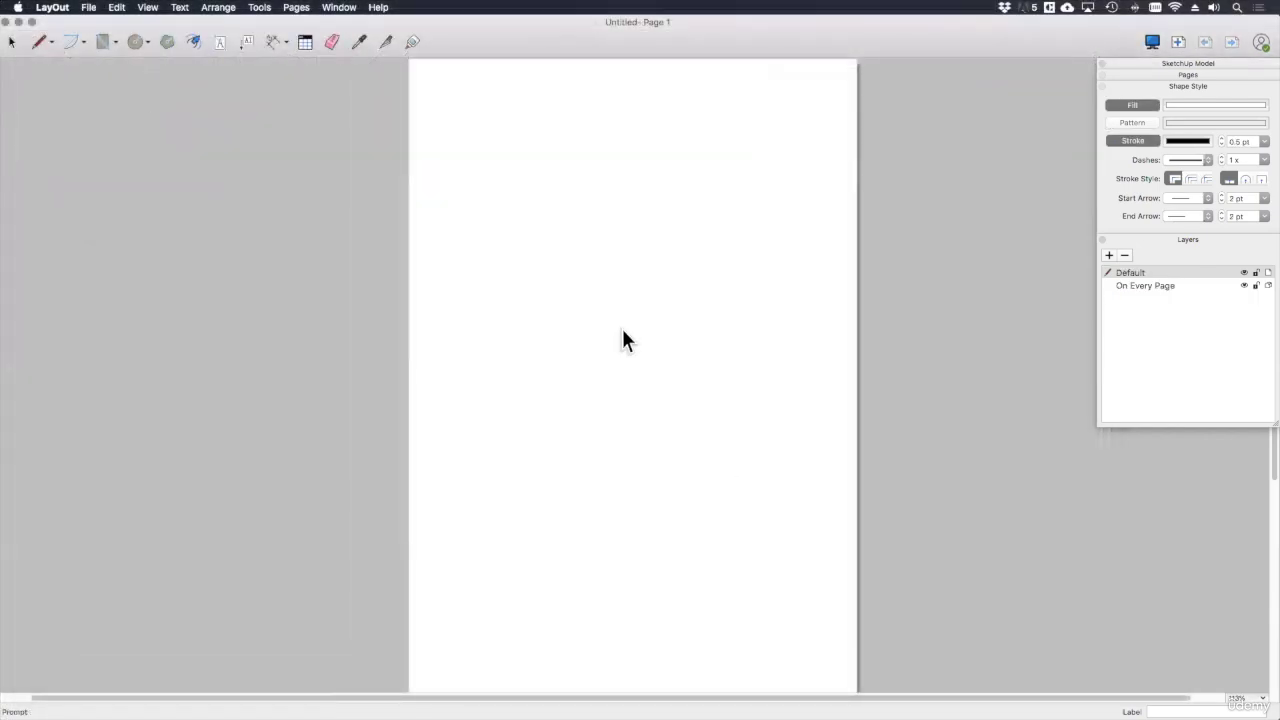
- In Document Setup, set the paper width to 200 mm and the height to 200
{"action": "left_click", "coordinate": [89, 8]}
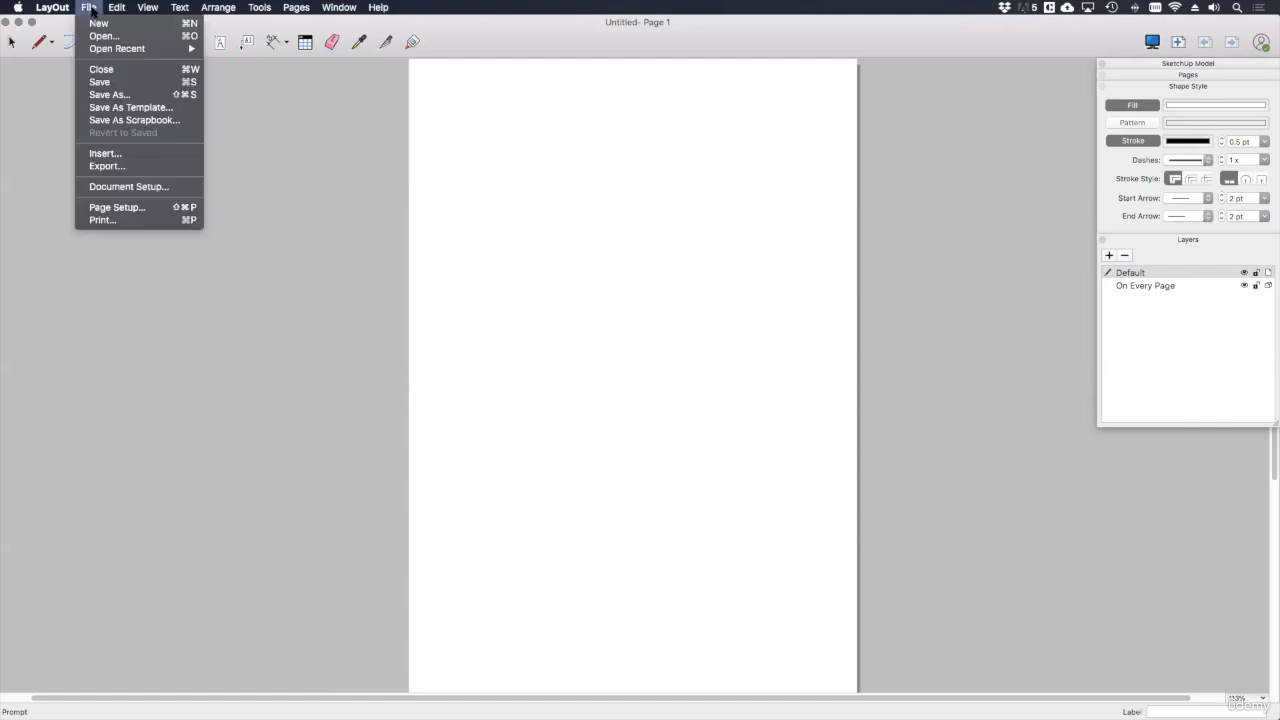
{"action": "left_click", "coordinate": [171, 188]}
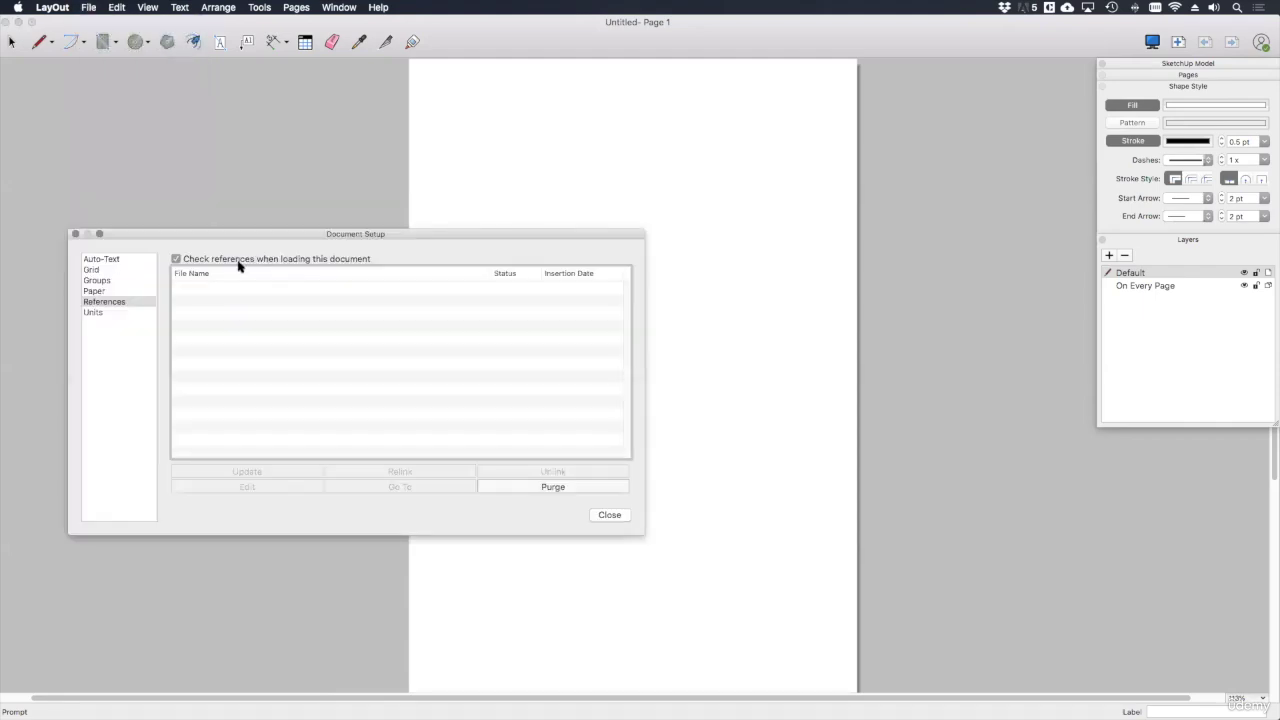
{"action": "left_click", "coordinate": [95, 291]}
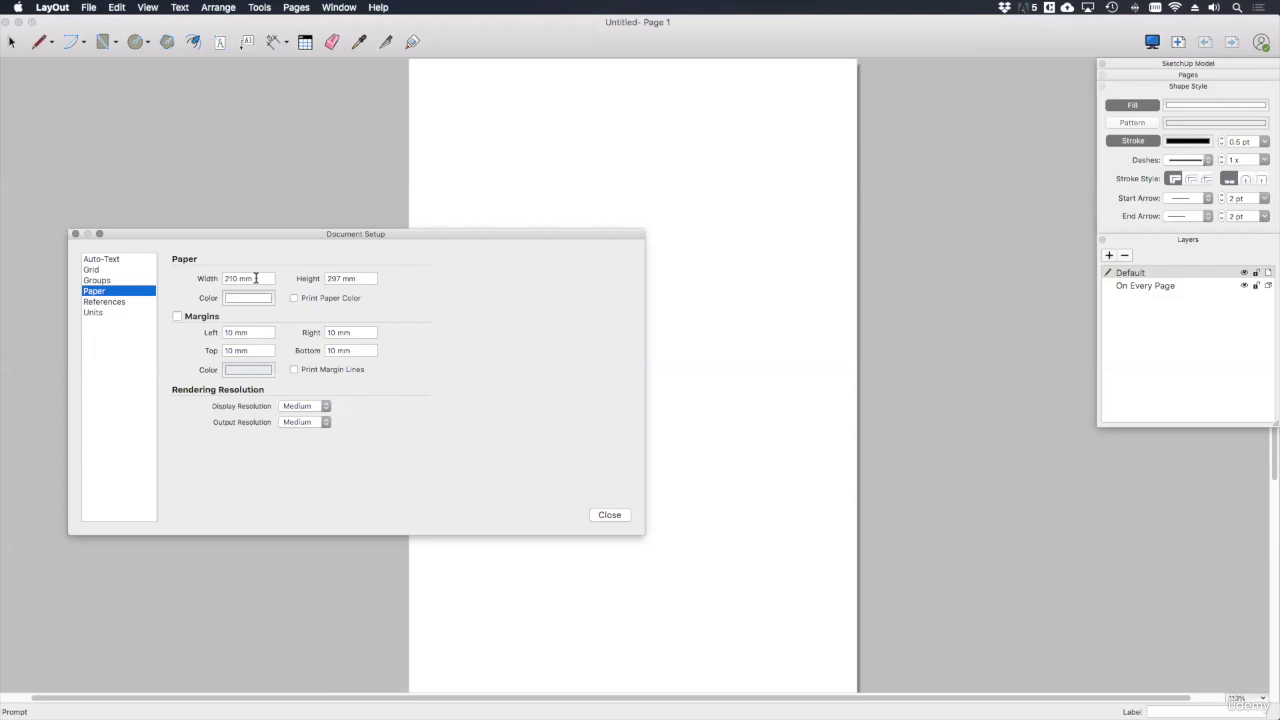
{"action": "left_click_drag", "start_coordinate": [257, 277], "coordinate": [170, 268]}
{"action": "type", "text": "200"}
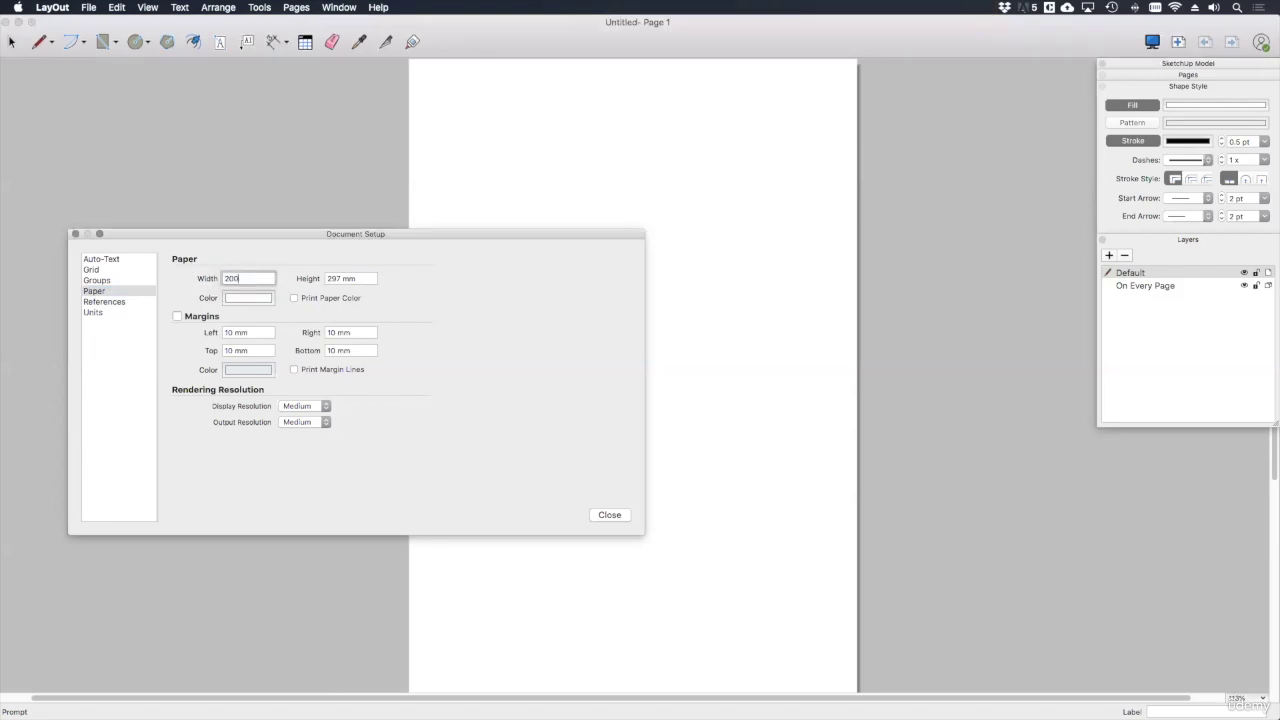
{"action": "key", "text": "Tab"}
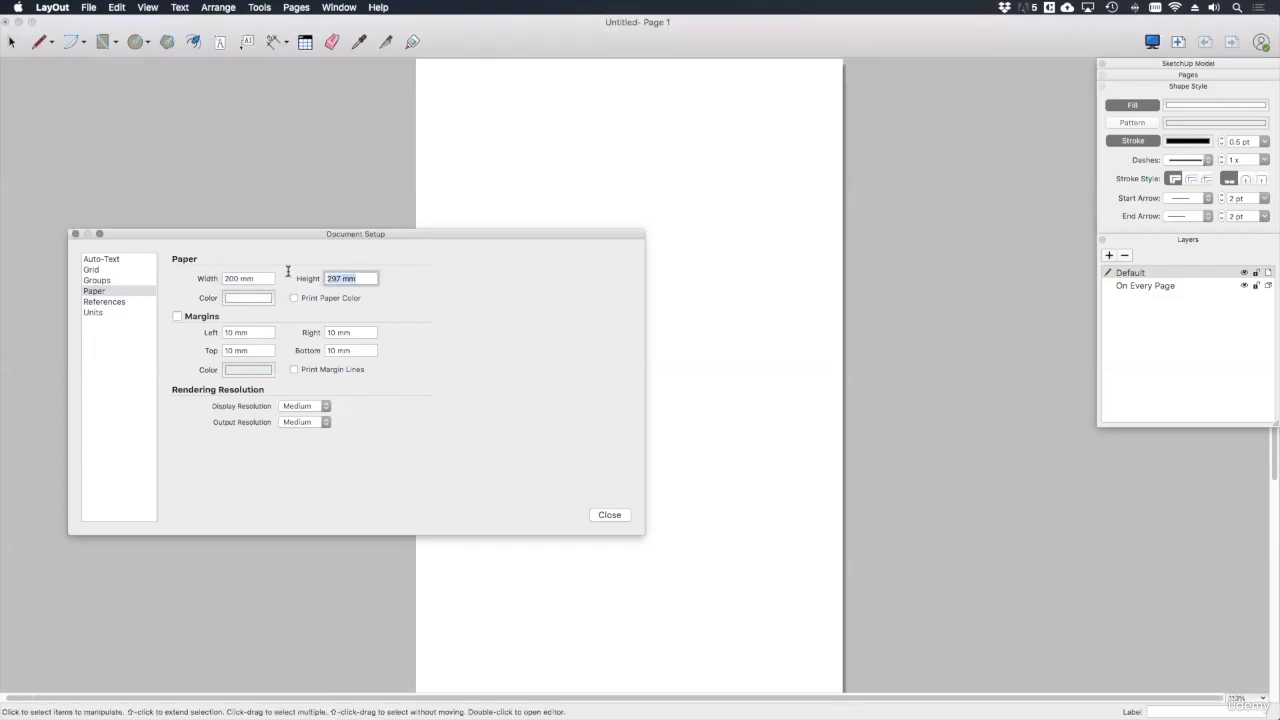
{"action": "type", "text": "200"}
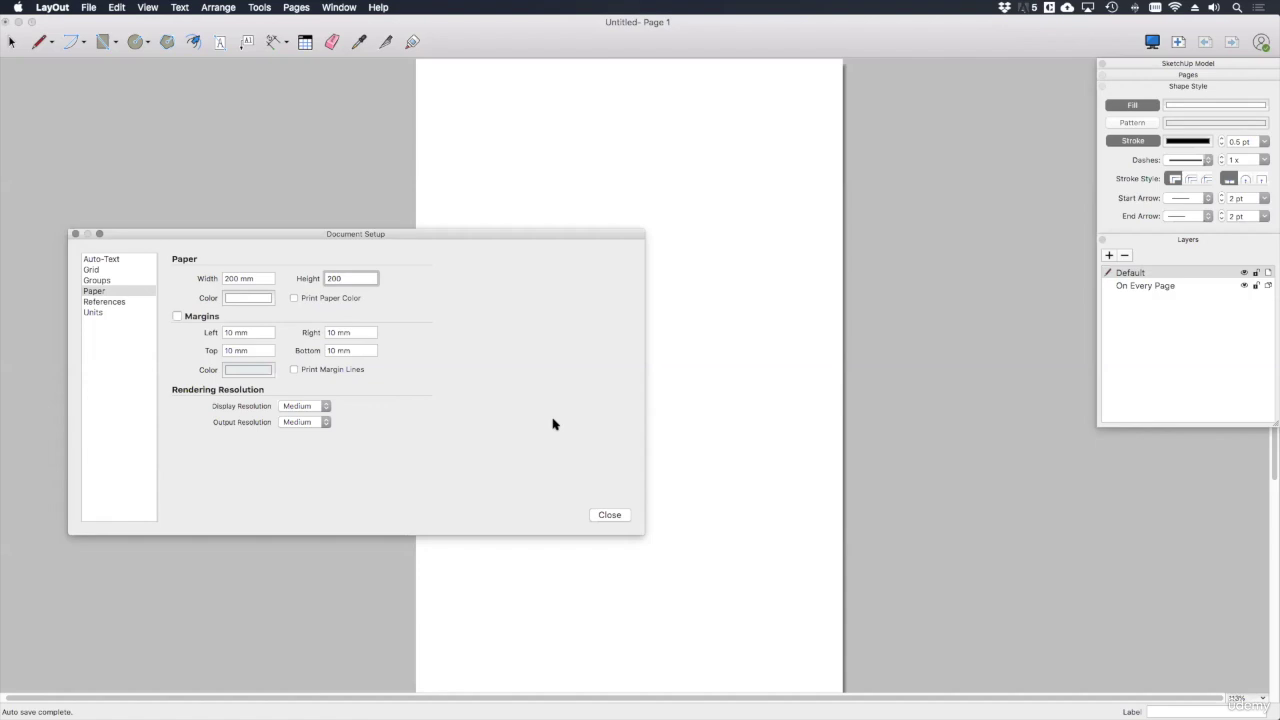
- Apply the 200 mm page height and draw a small circle near the page's top-left
{"action": "left_click", "coordinate": [622, 516]}
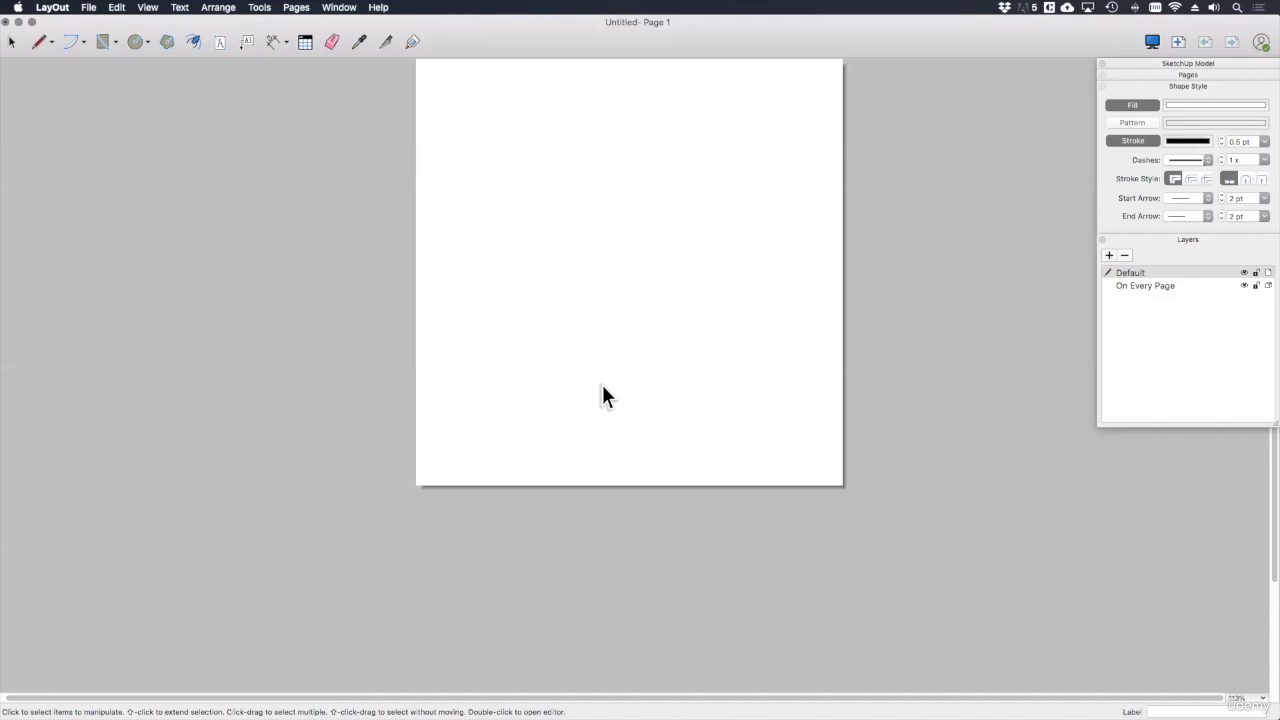
{"action": "left_click", "coordinate": [135, 41]}
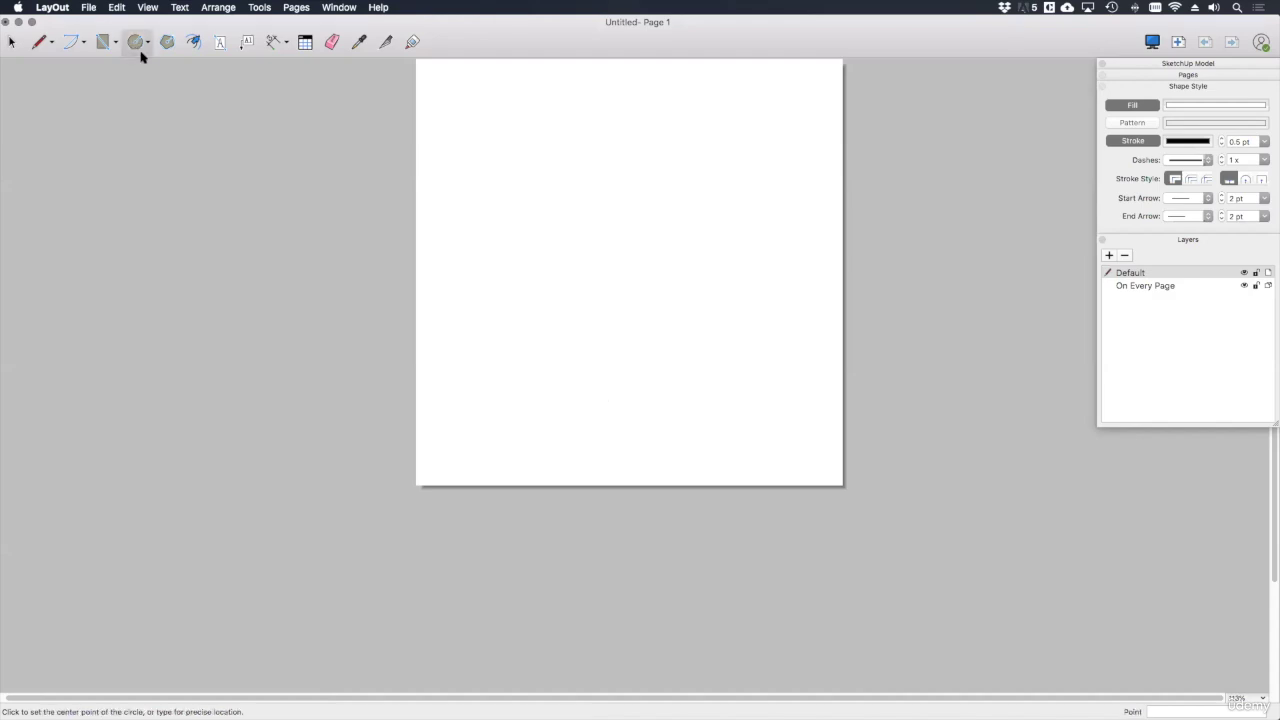
{"action": "left_click", "coordinate": [493, 150]}
{"action": "left_click", "coordinate": [518, 165]}
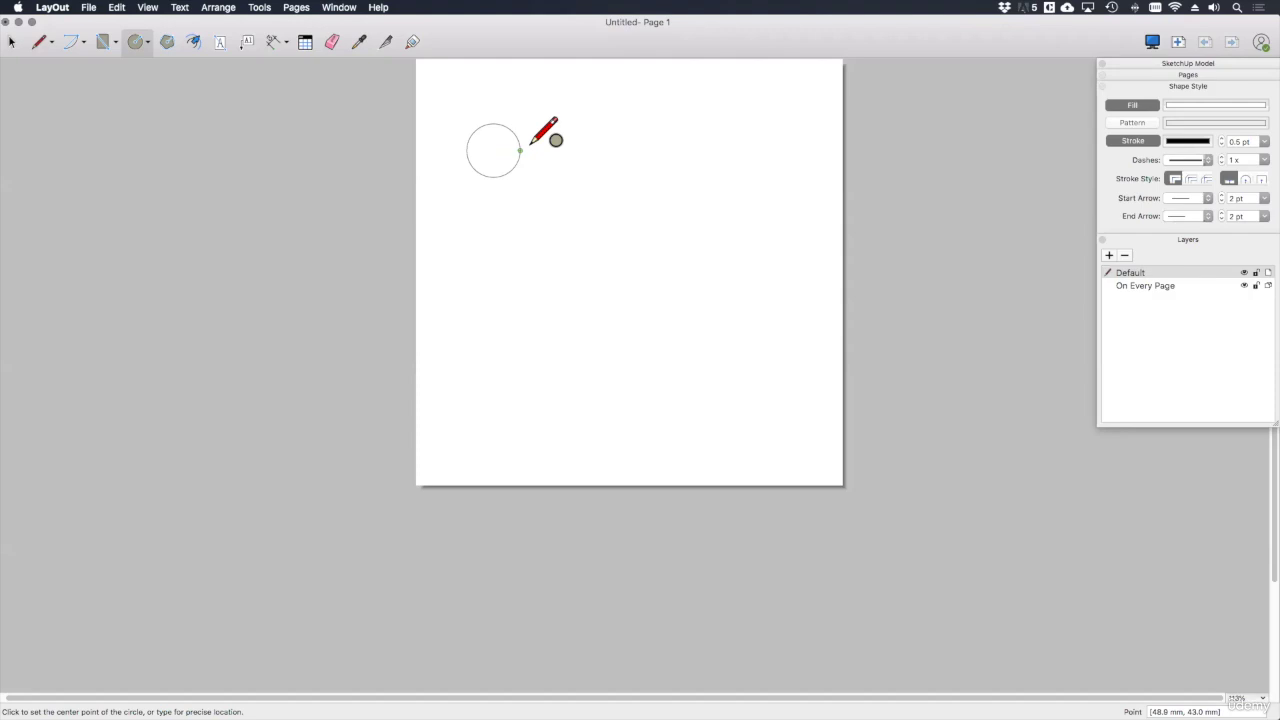
- Draw several more overlapping circles beside and below the first one
{"action": "left_click", "coordinate": [531, 150]}
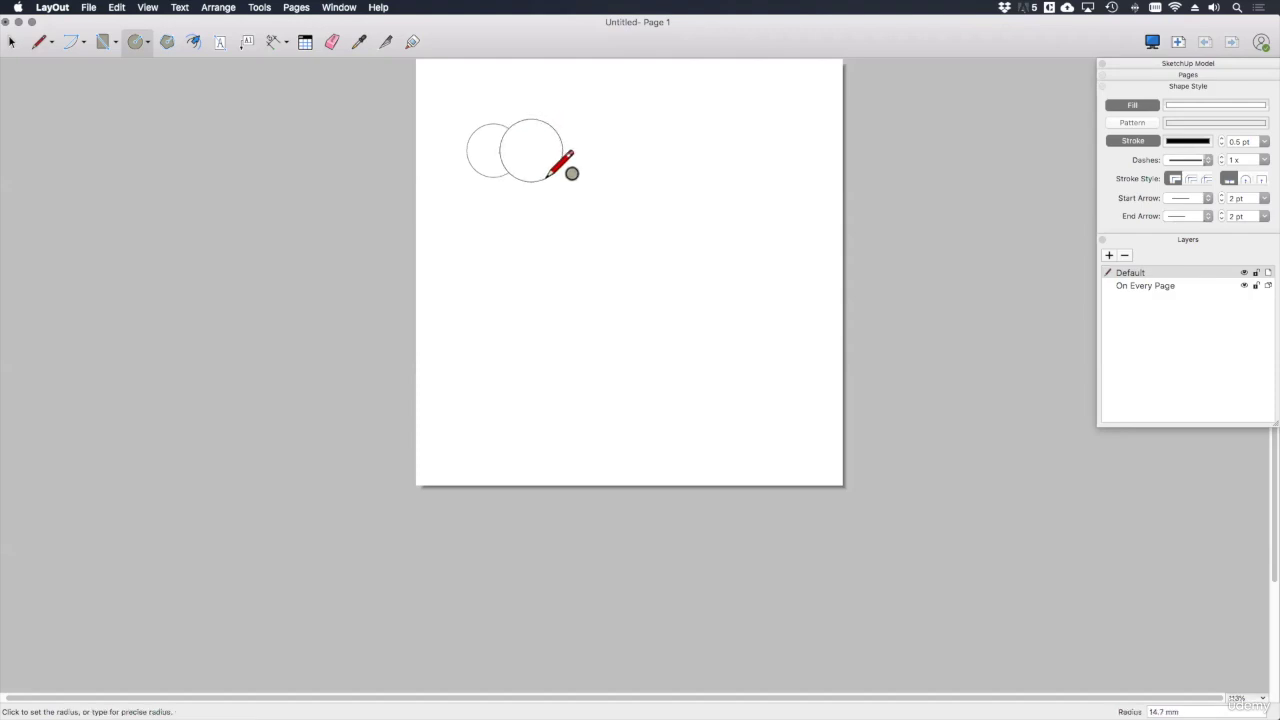
{"action": "left_click", "coordinate": [553, 175]}
{"action": "left_click", "coordinate": [576, 153]}
{"action": "left_click", "coordinate": [583, 181]}
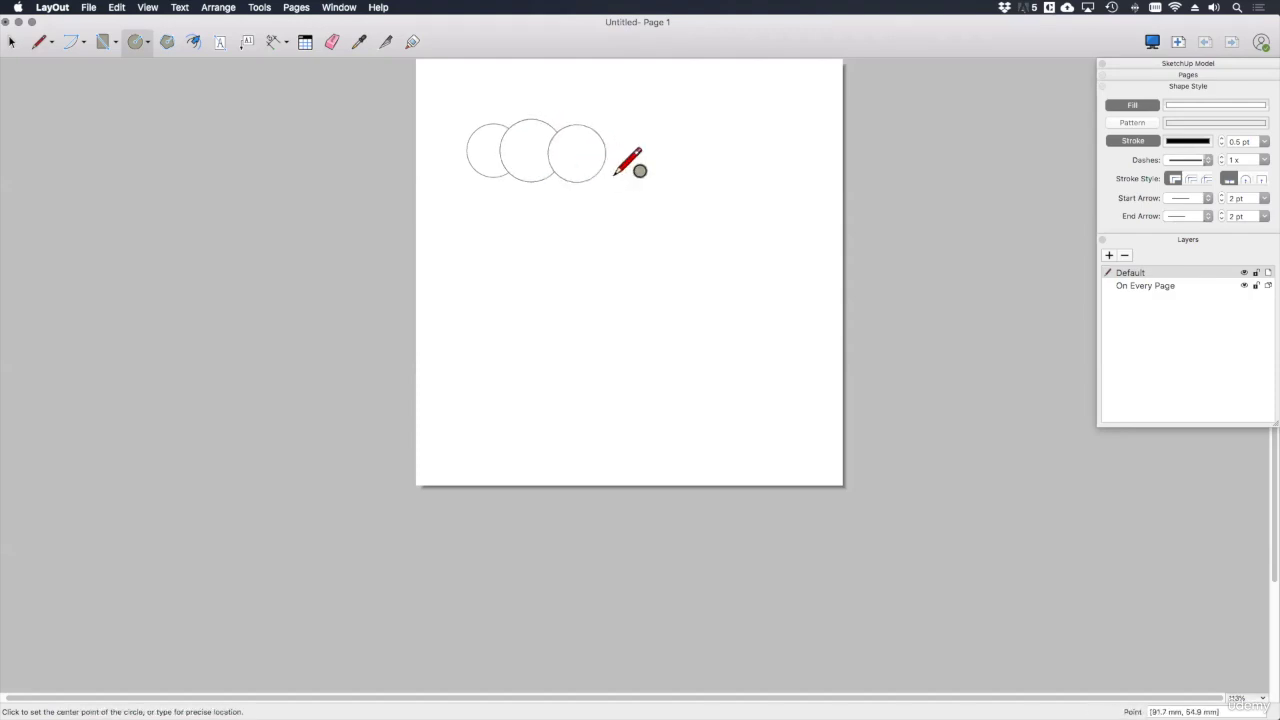
{"action": "left_click", "coordinate": [610, 175]}
{"action": "left_click", "coordinate": [597, 201]}
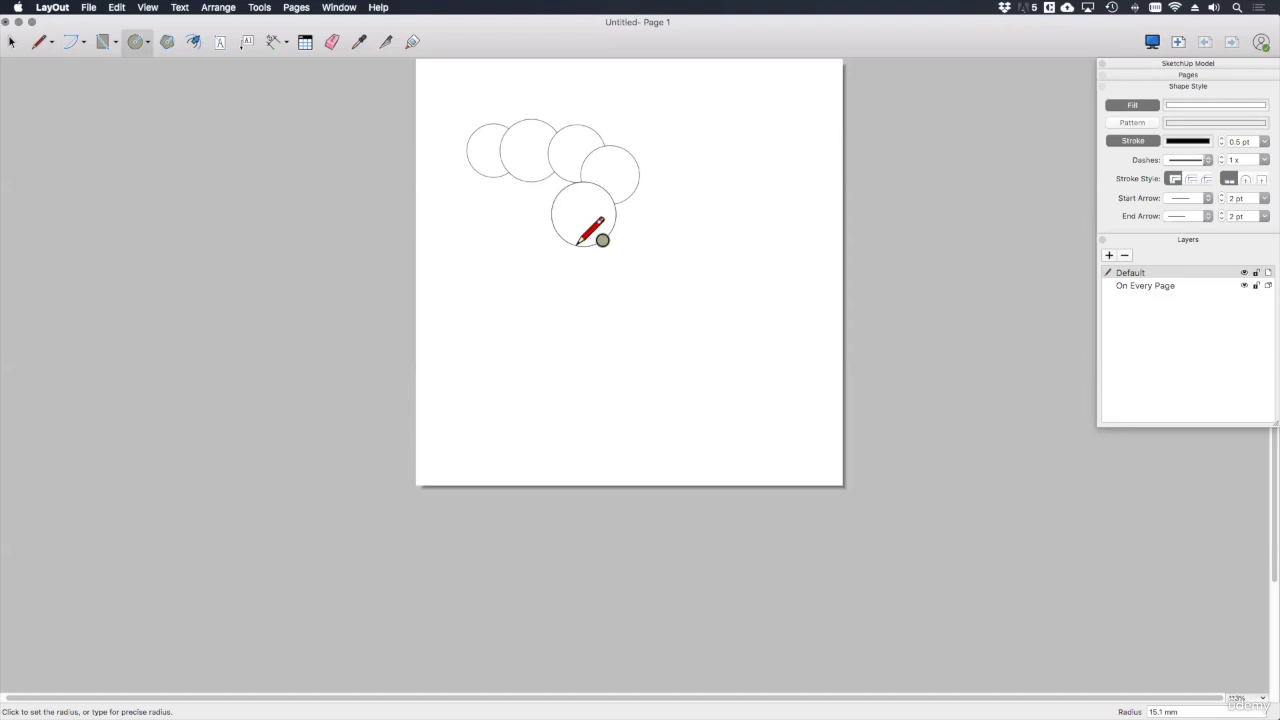
{"action": "left_click", "coordinate": [578, 241]}
{"action": "left_click", "coordinate": [523, 215]}
{"action": "left_click", "coordinate": [557, 237]}
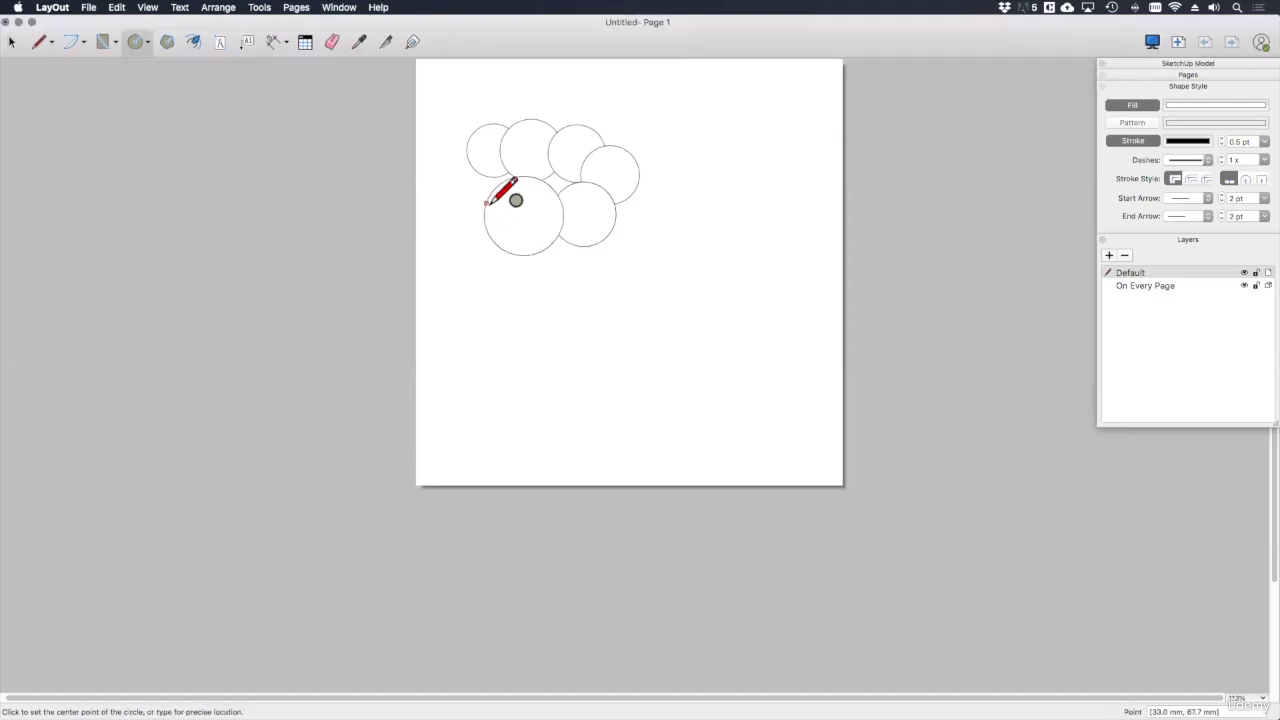
{"action": "left_click", "coordinate": [478, 188]}
{"action": "left_click", "coordinate": [498, 203]}
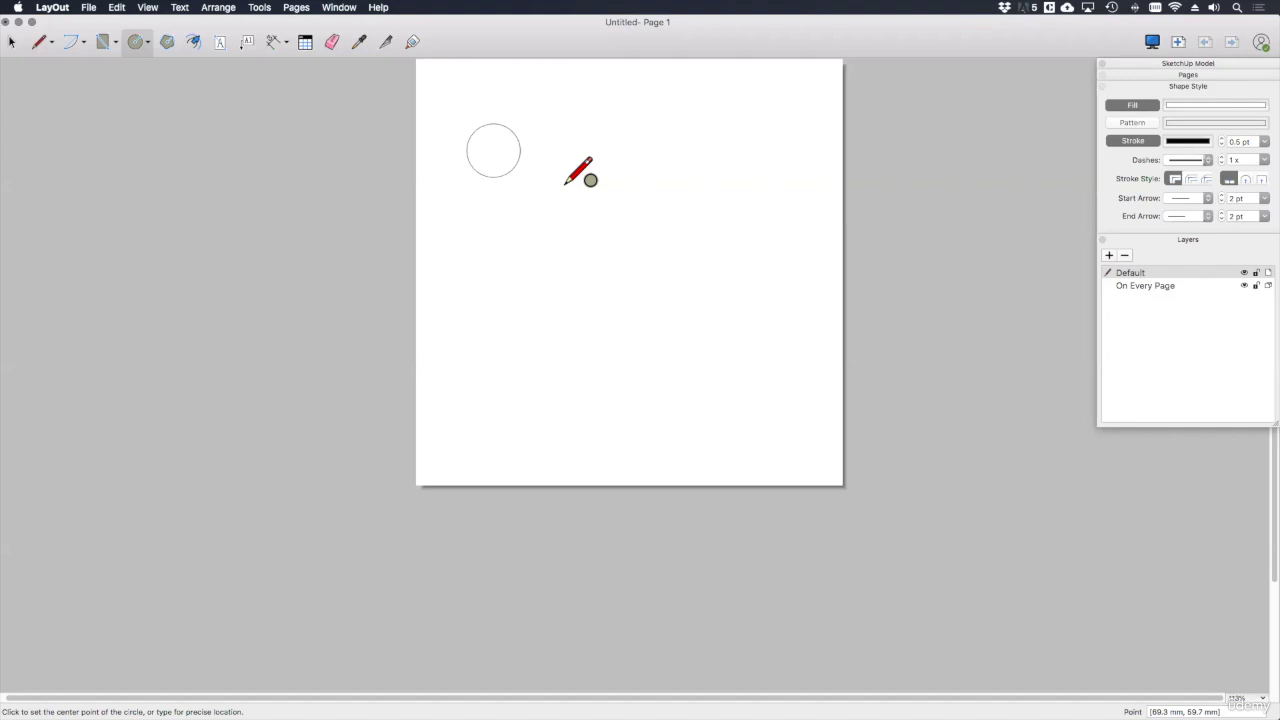
- Copy the circle to the right, exactly 15 mm from the original
{"action": "key", "text": "space"}
{"action": "left_click", "coordinate": [467, 142]}
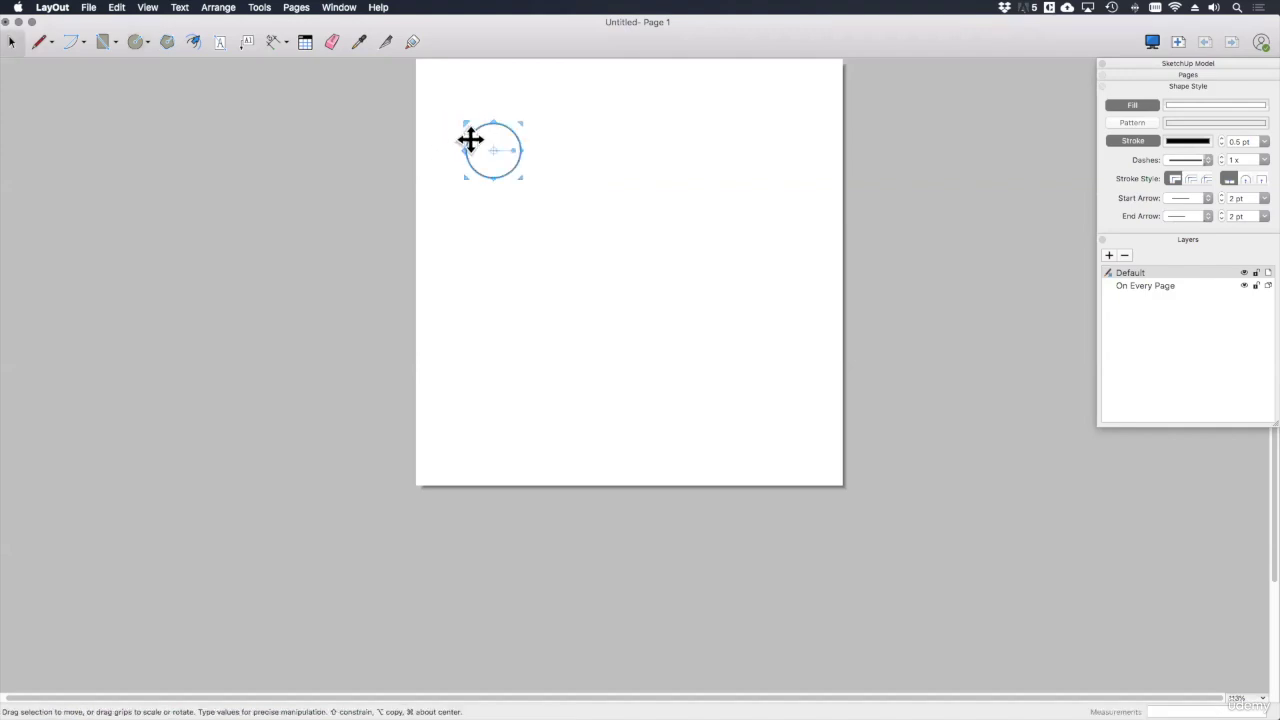
{"action": "left_click_drag", "start_coordinate": [480, 143], "coordinate": [503, 143], "text": "alt"}
{"action": "type", "text": "15"}
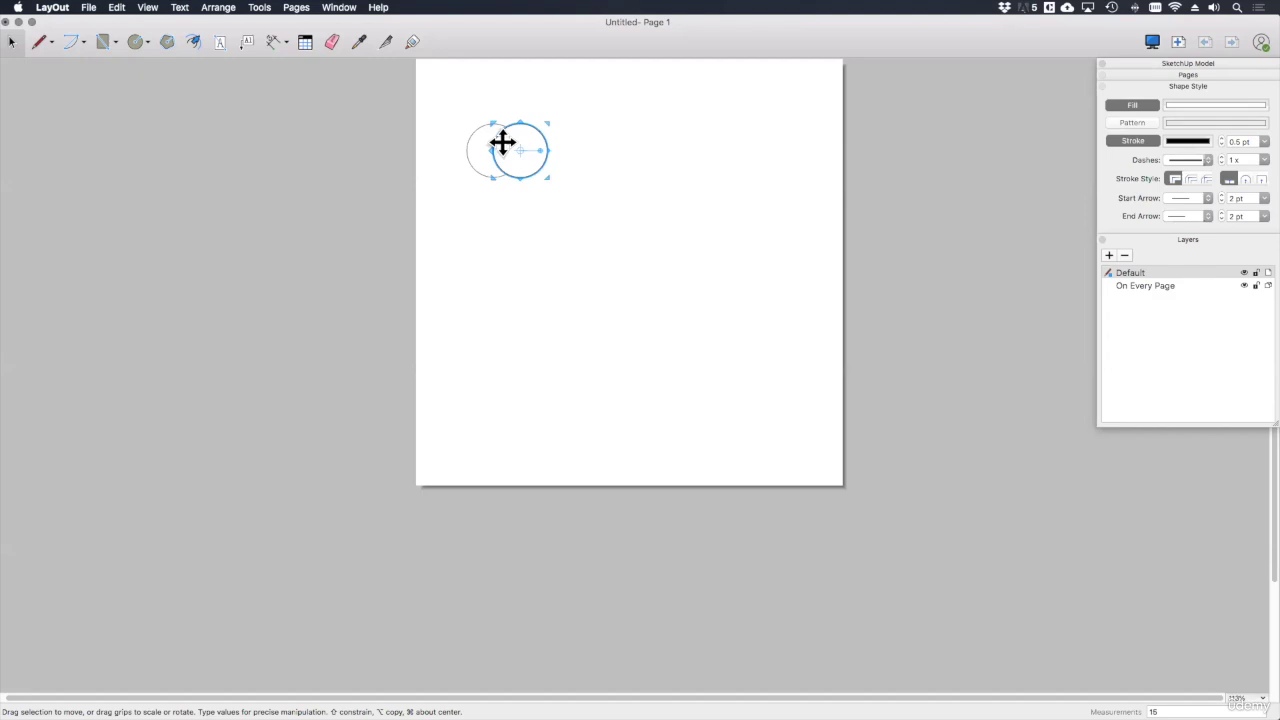
{"action": "key", "text": "Return"}
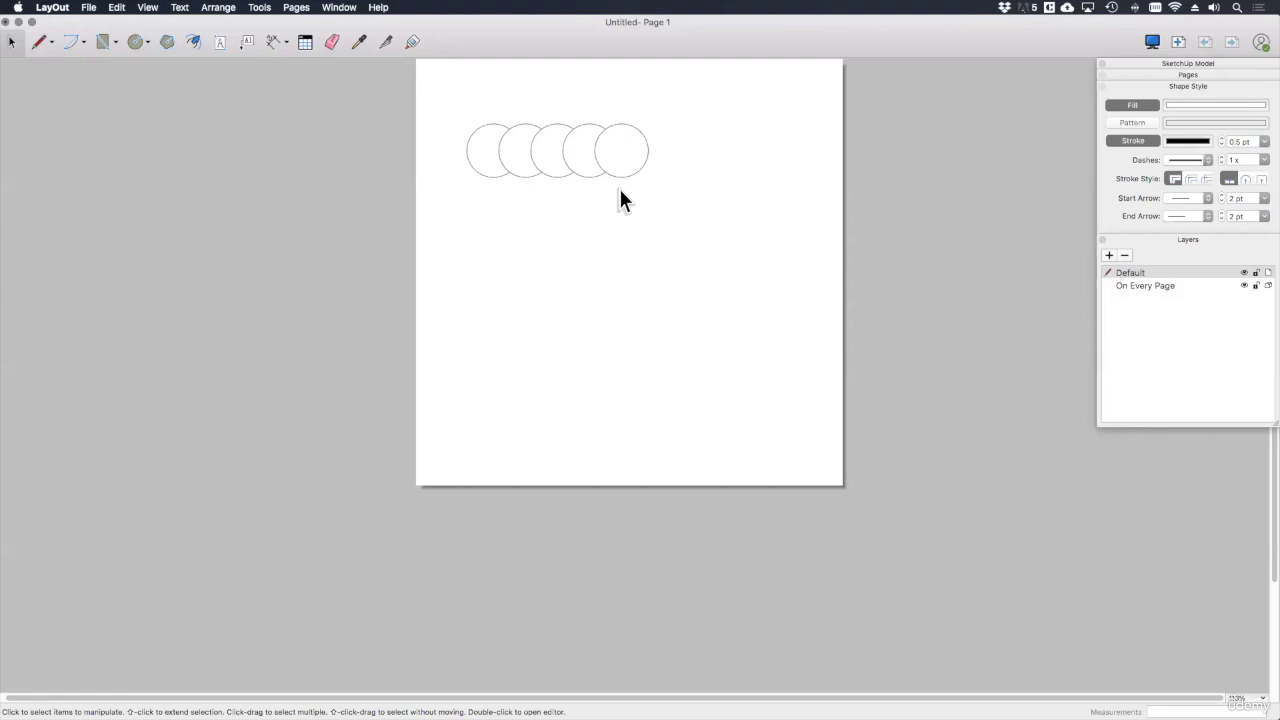
- Copy the row of five circles downward to form three overlapping rows
{"action": "left_click_drag", "start_coordinate": [436, 100], "coordinate": [720, 236]}
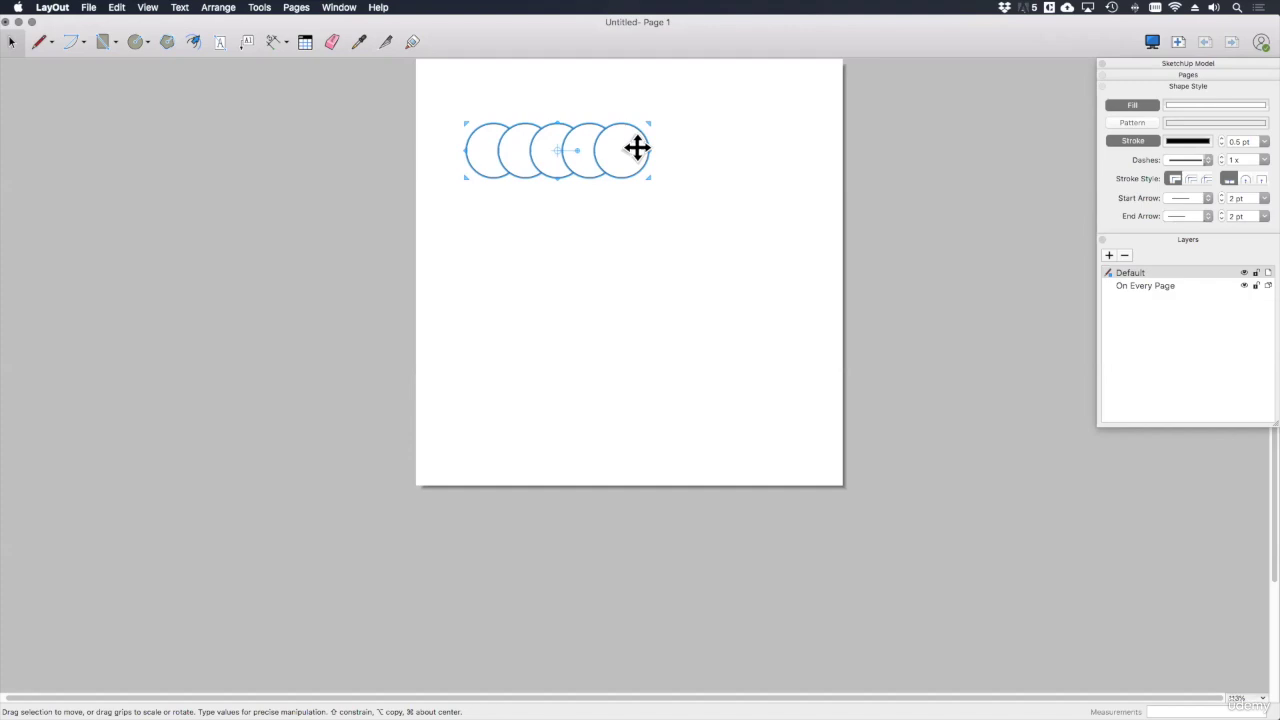
{"action": "left_click_drag", "start_coordinate": [638, 150], "coordinate": [646, 174]}
{"action": "left_click", "coordinate": [672, 240]}
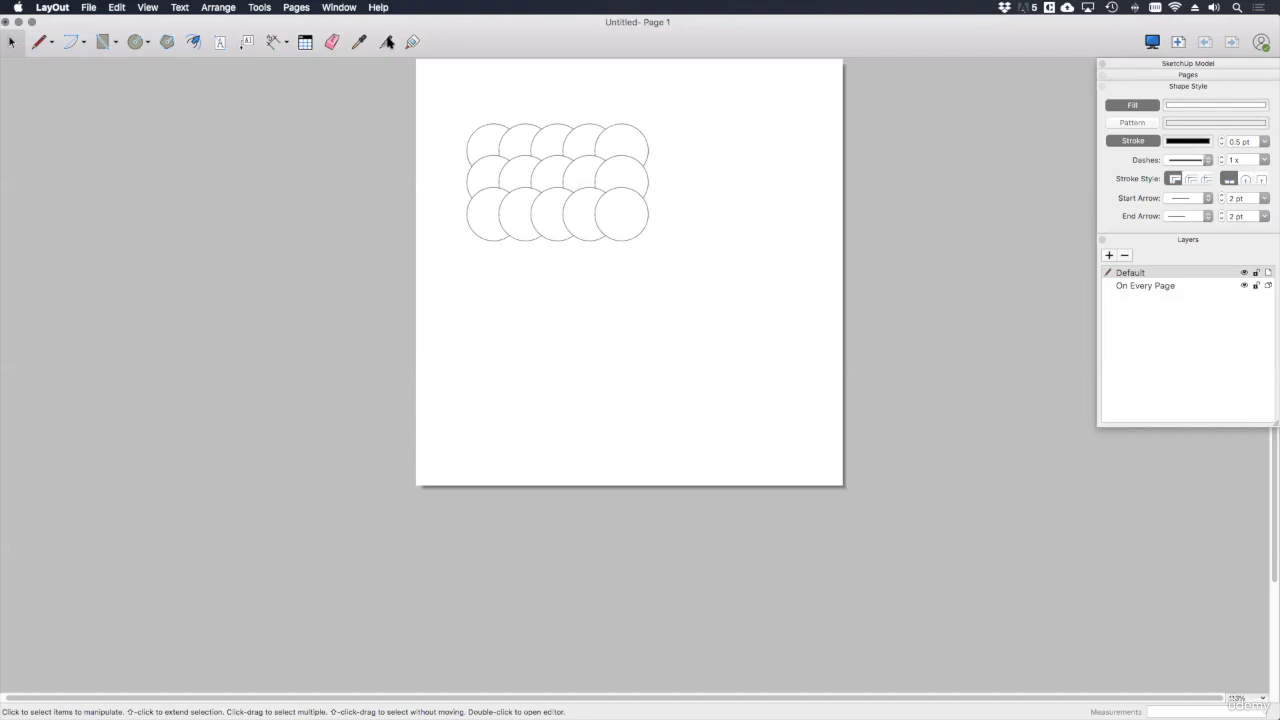
- Split the circles at their intersections and delete the inner arcs, leaving the scalloped outline
{"action": "left_click", "coordinate": [386, 42]}
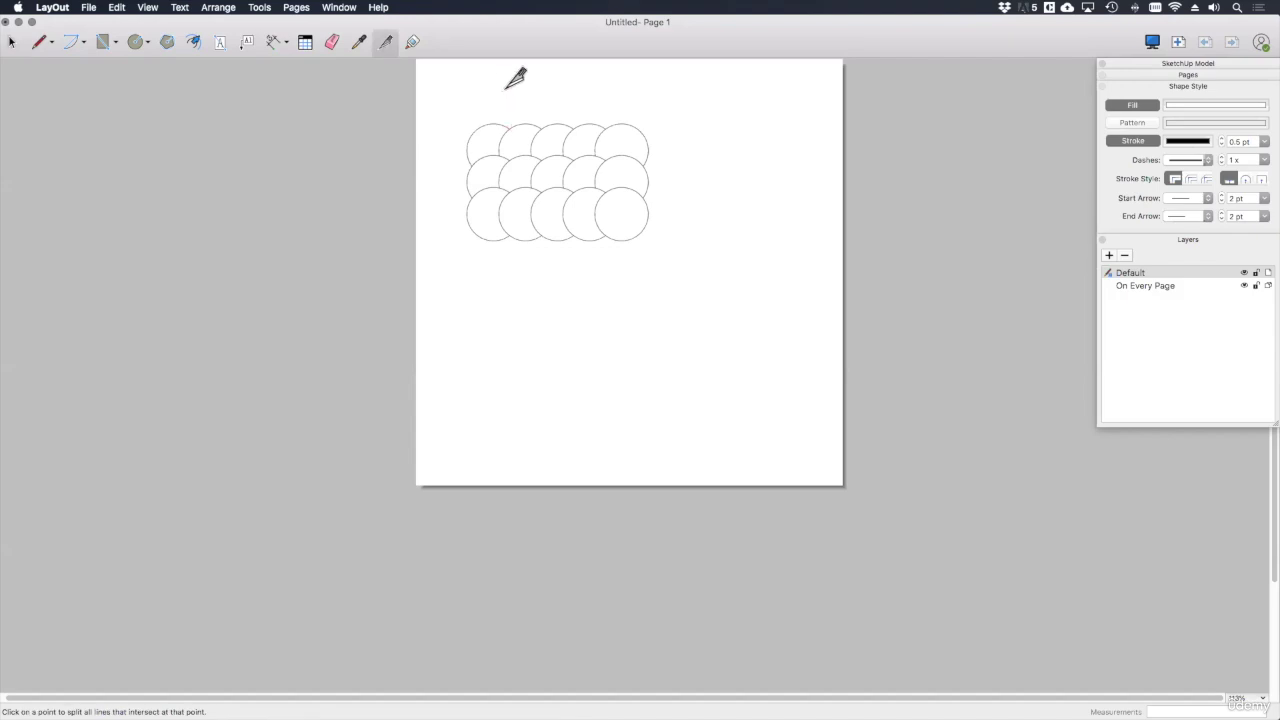
{"action": "left_click", "coordinate": [511, 127]}
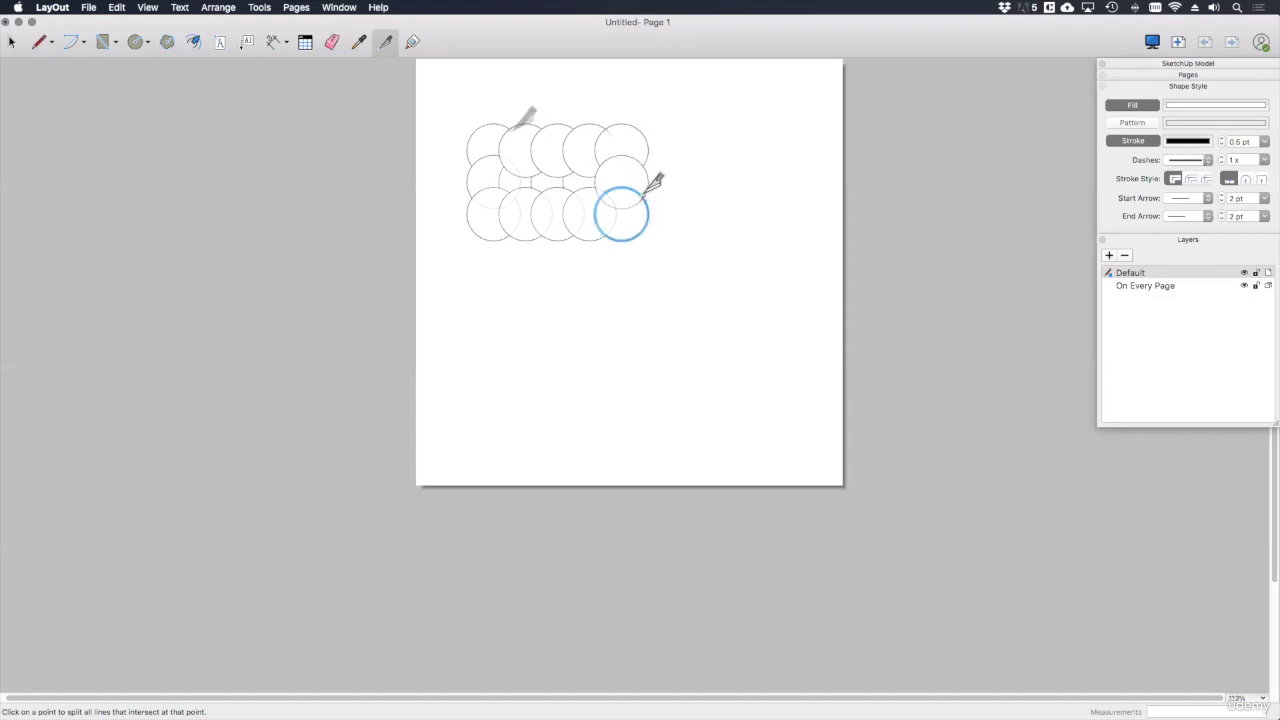
{"action": "key", "text": "space"}
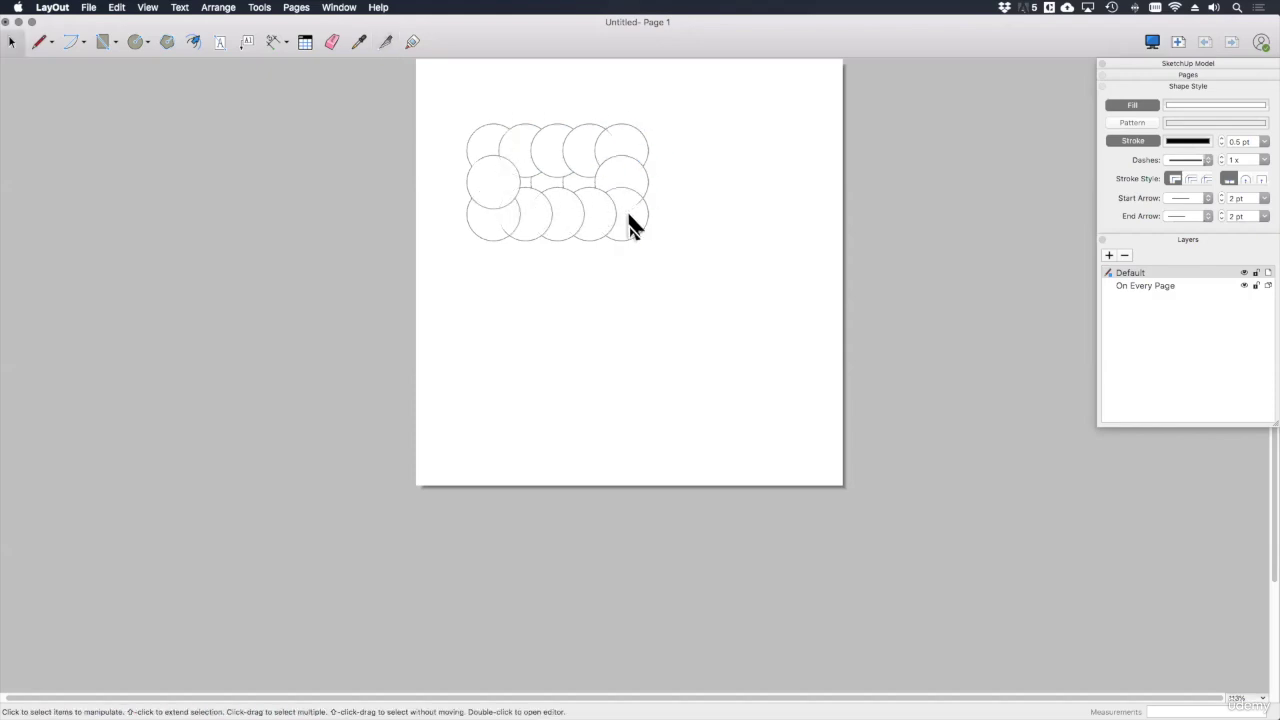
{"action": "left_click_drag", "start_coordinate": [630, 225], "coordinate": [497, 149]}
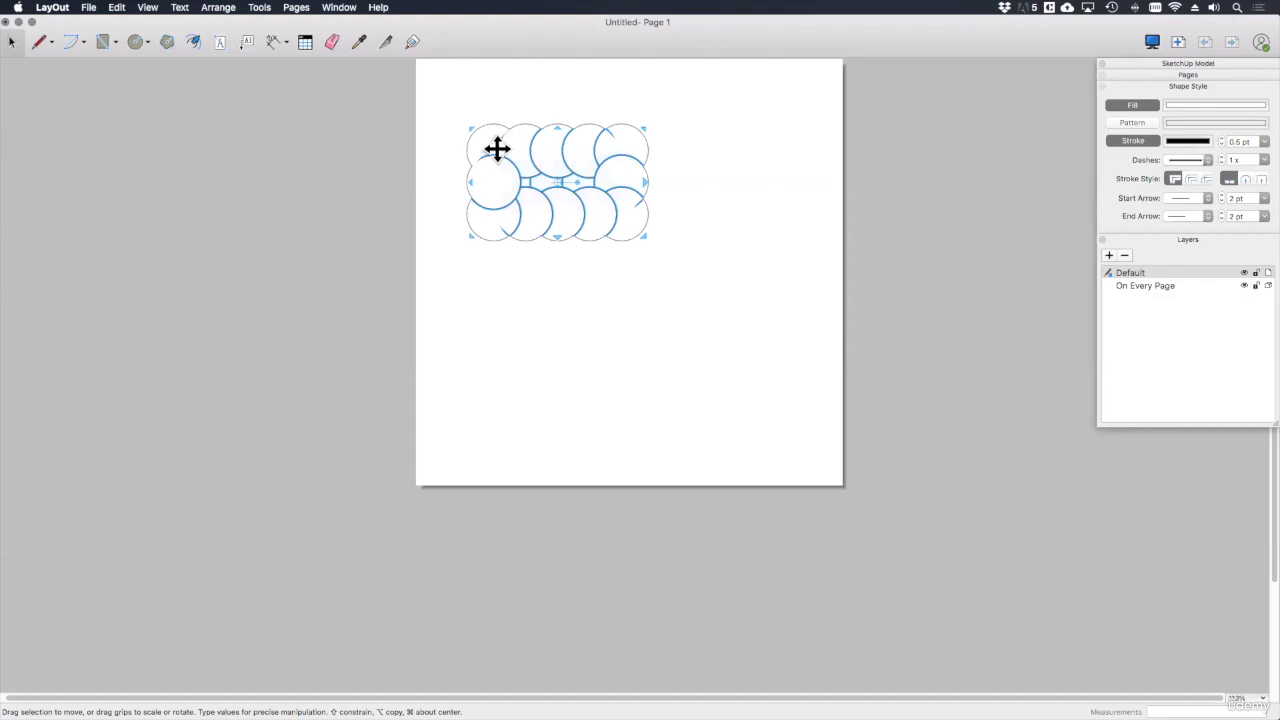
{"action": "key", "text": "Delete"}
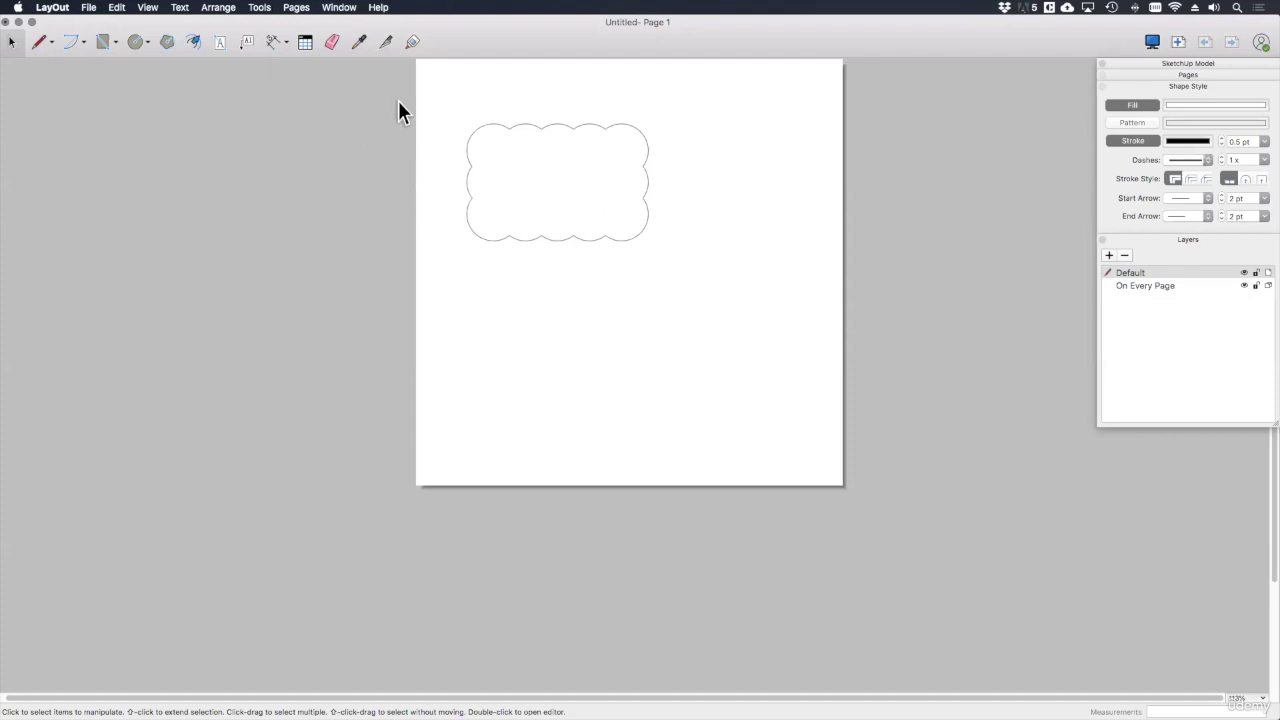
- Join all twelve cloud arcs, from the top-left around the loop, into one outline
{"action": "left_click", "coordinate": [412, 41]}
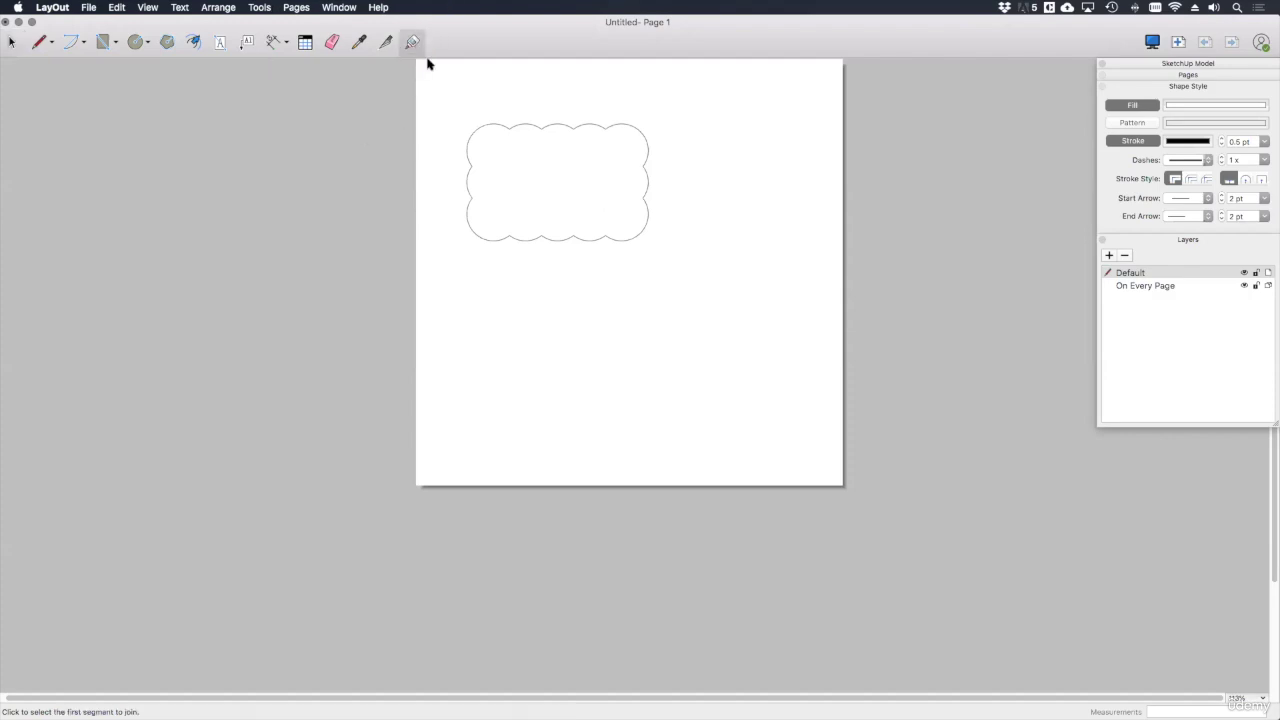
{"action": "left_click", "coordinate": [495, 124]}
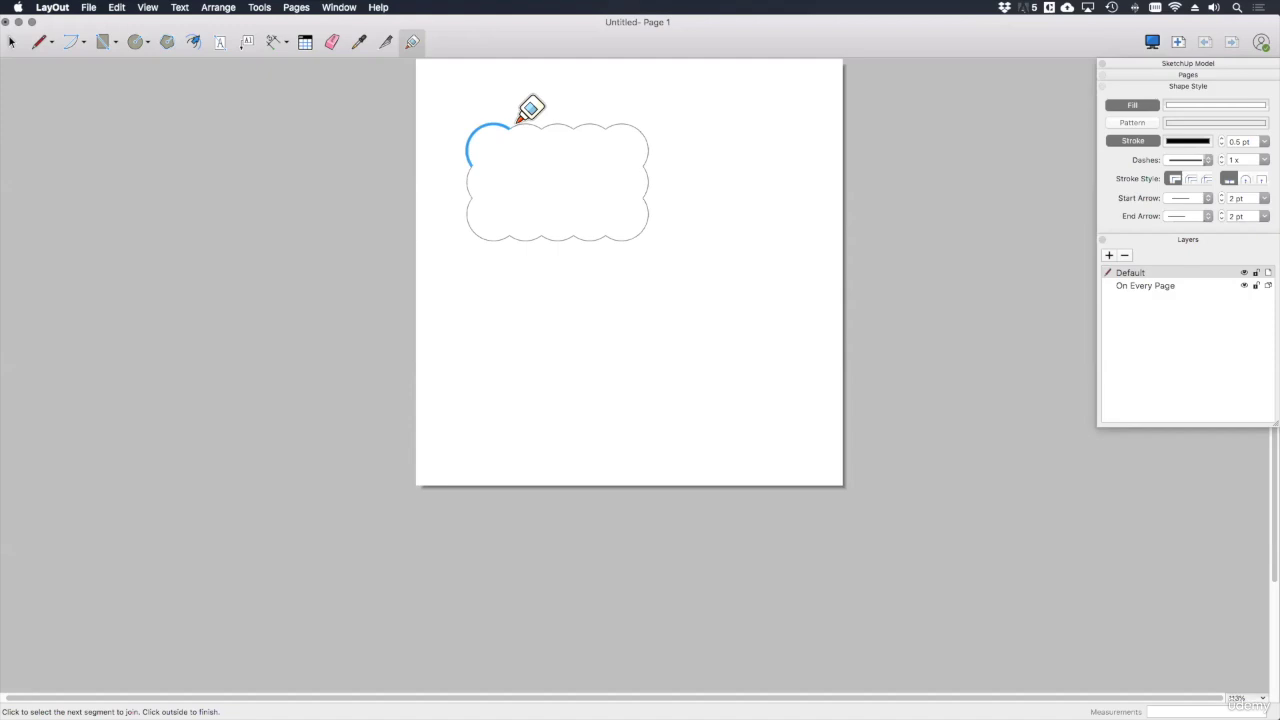
{"action": "left_click", "coordinate": [524, 124]}
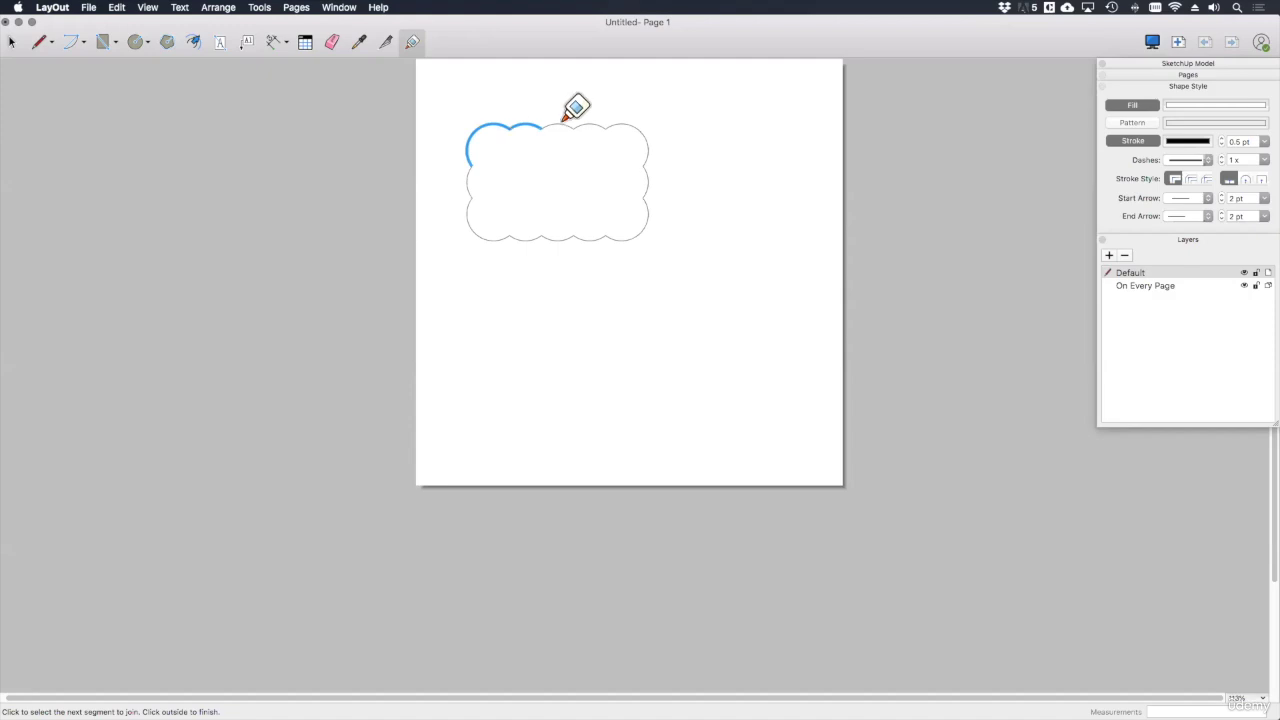
{"action": "left_click", "coordinate": [558, 124]}
{"action": "left_click", "coordinate": [597, 123]}
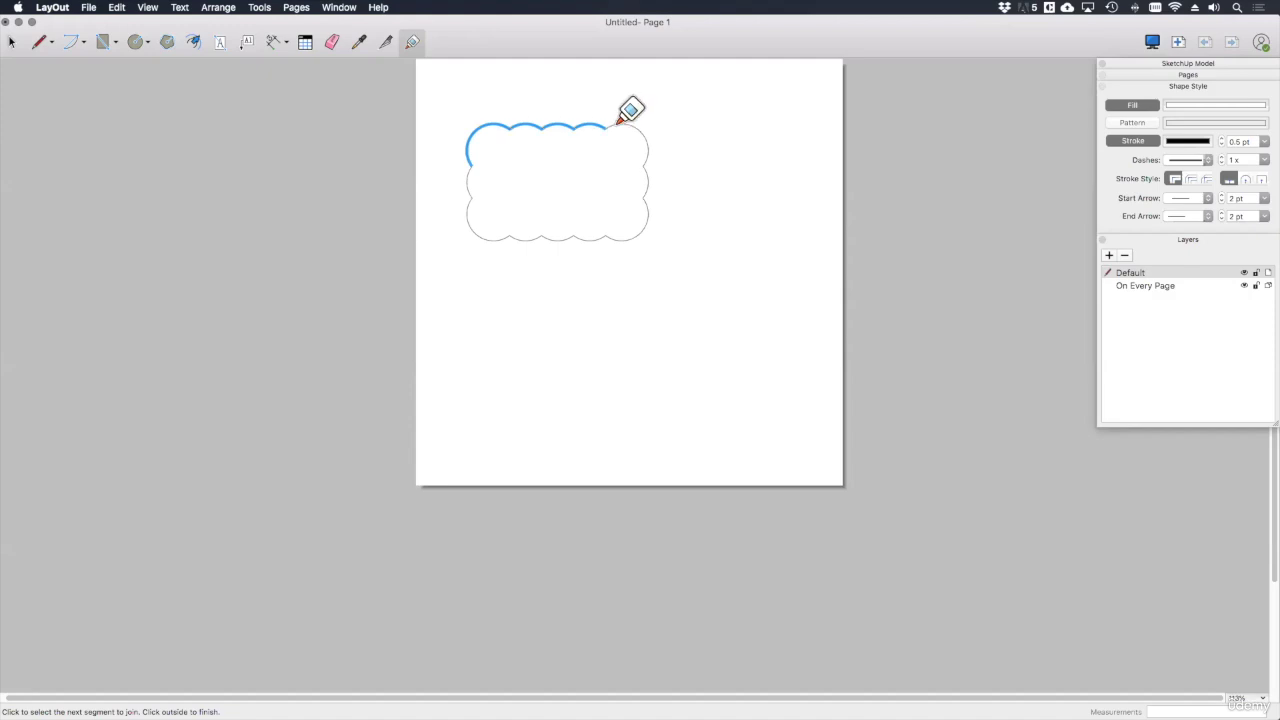
{"action": "left_click", "coordinate": [628, 124]}
{"action": "left_click", "coordinate": [645, 170]}
{"action": "left_click", "coordinate": [648, 205]}
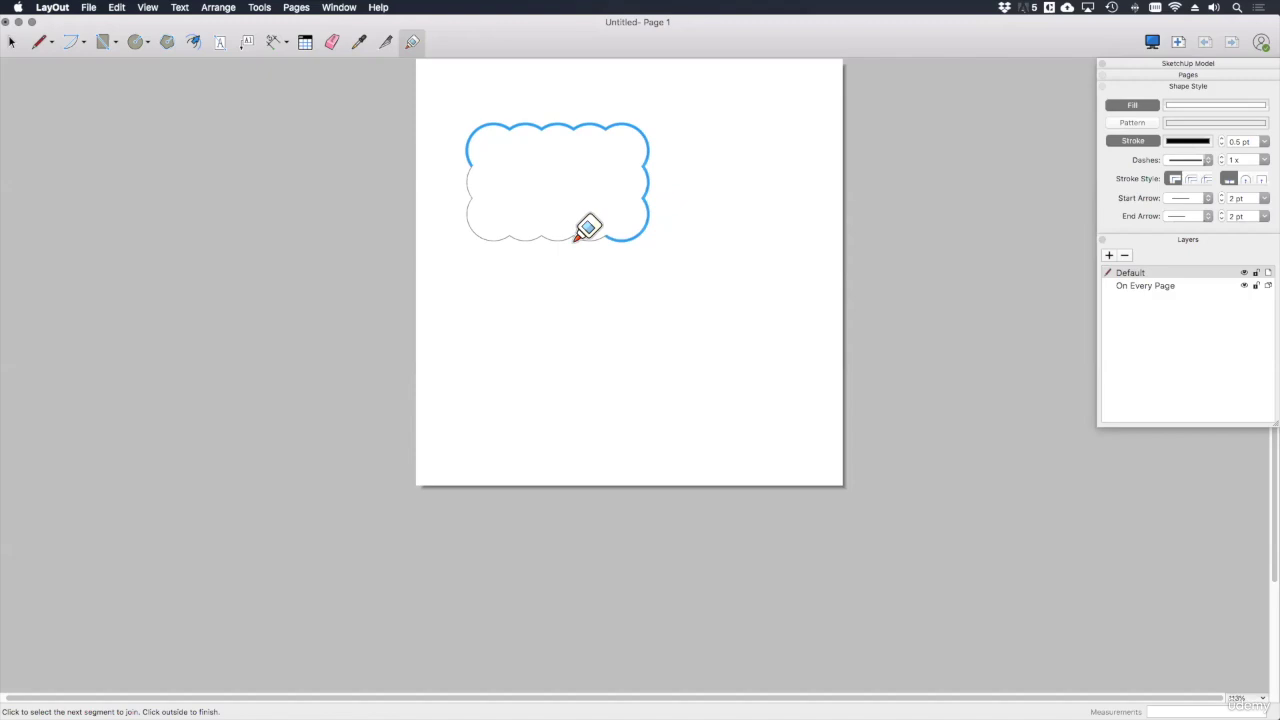
{"action": "left_click", "coordinate": [573, 233]}
{"action": "left_click", "coordinate": [548, 237]}
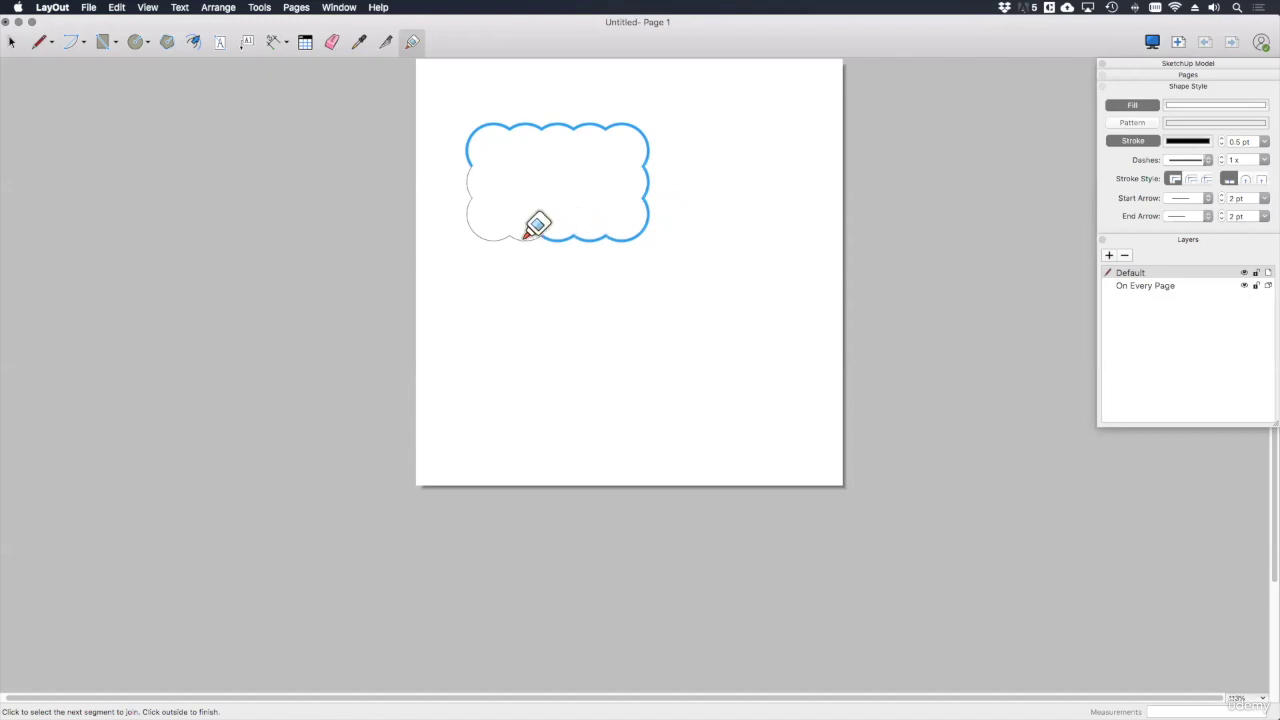
{"action": "left_click", "coordinate": [516, 238]}
{"action": "left_click", "coordinate": [499, 237]}
{"action": "left_click", "coordinate": [469, 175]}
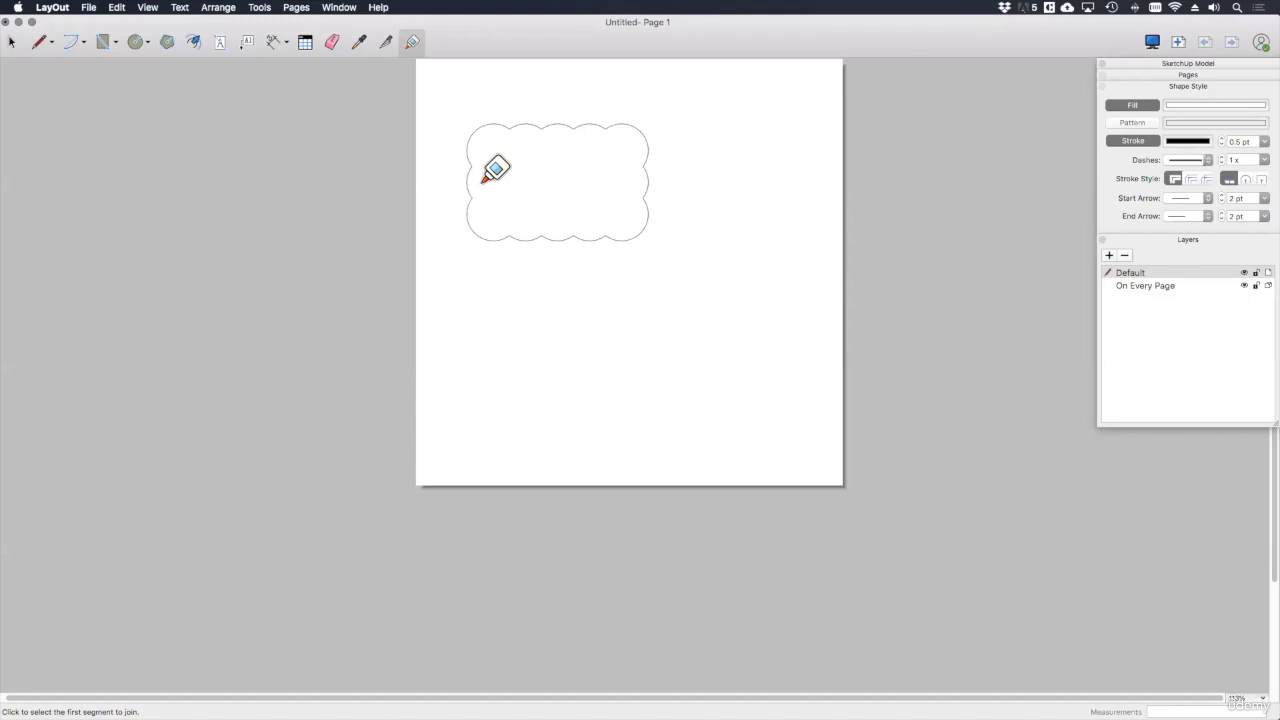
- Save the cloud drawing as a scrapbook named 'Rev Cloud'
{"action": "key", "text": "space"}
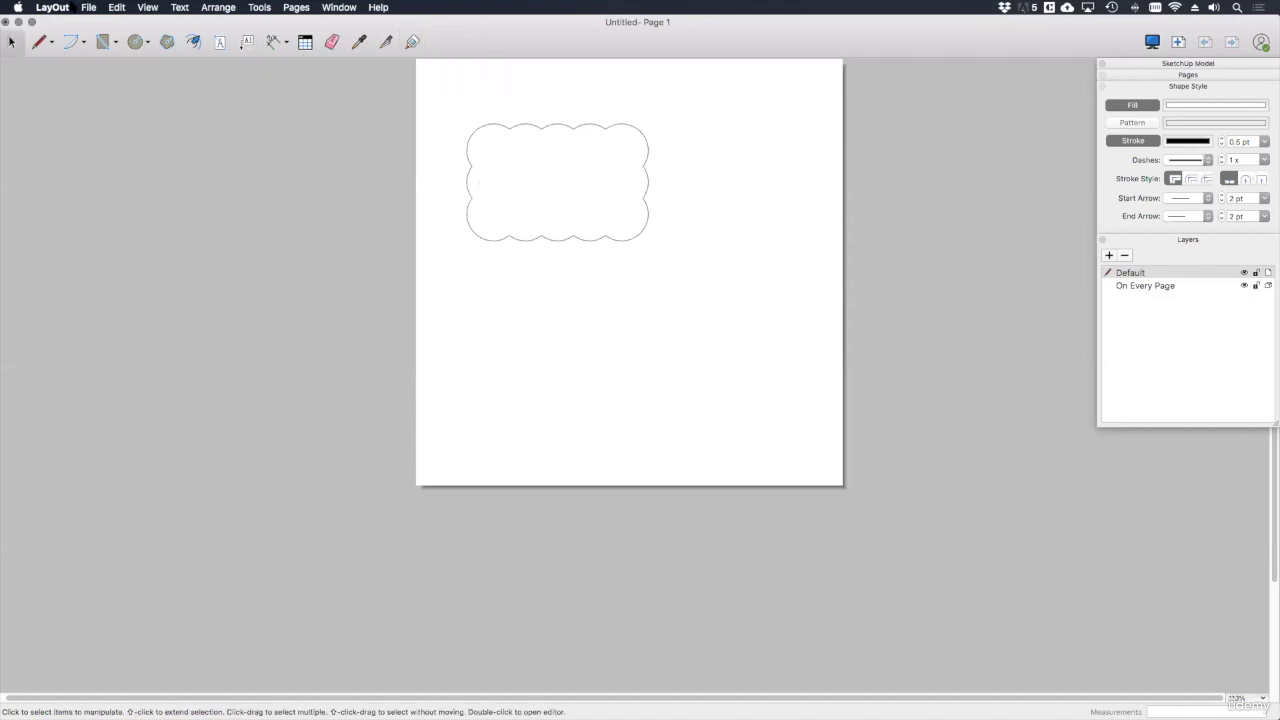
{"action": "left_click", "coordinate": [90, 8]}
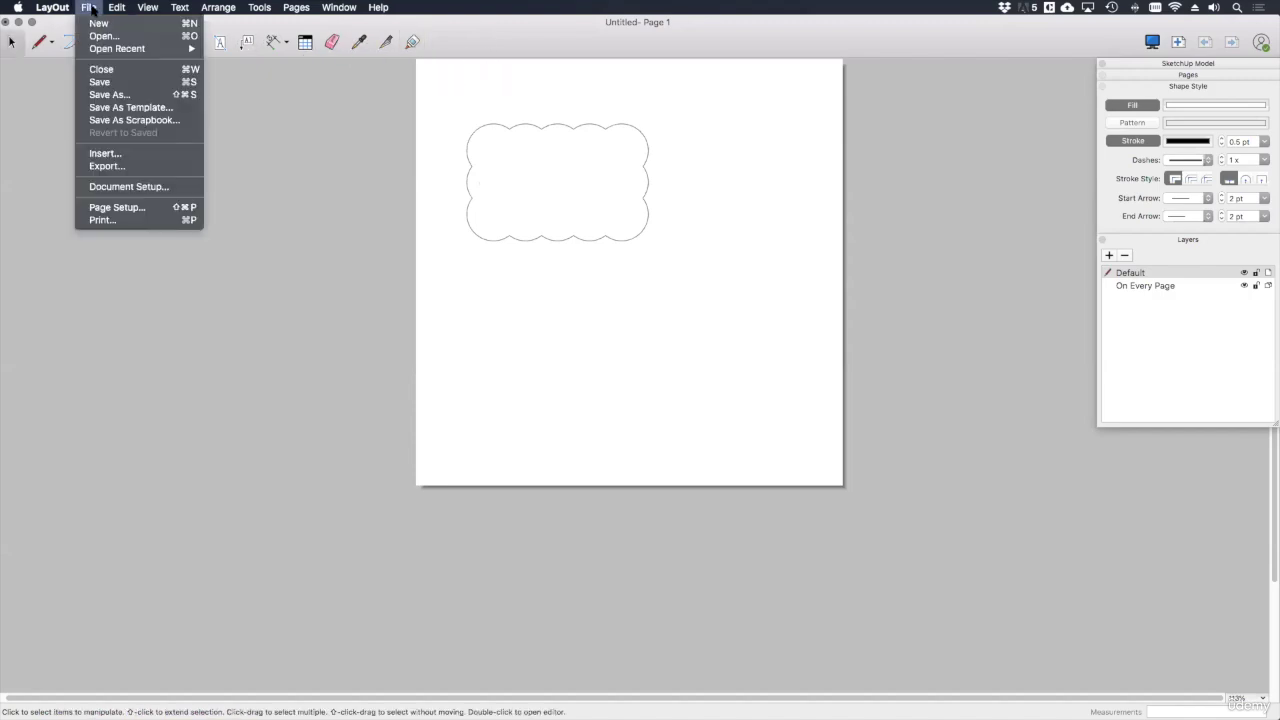
{"action": "left_click", "coordinate": [131, 119]}
{"action": "left_click_drag", "start_coordinate": [592, 96], "coordinate": [521, 91]}
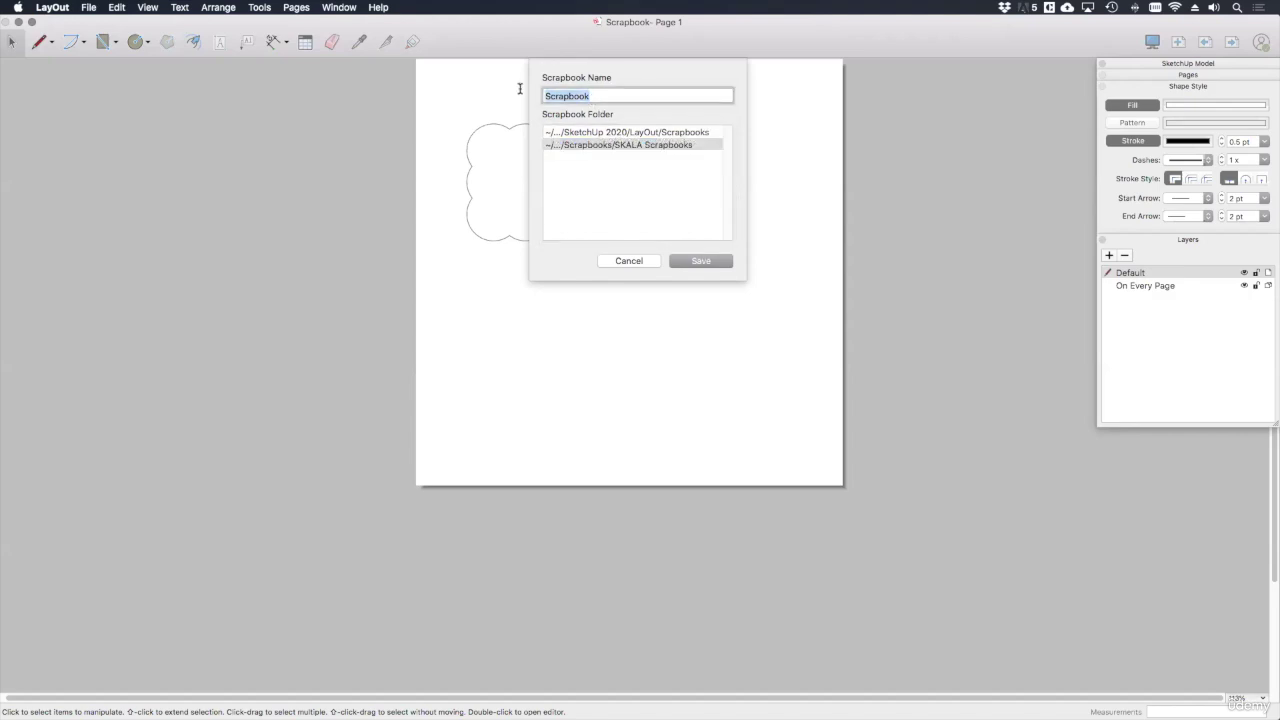
{"action": "type", "text": "Rev Clouds"}
- Confirm the scrapbook save and show the Rev Clouds scrapbook in the Scrapbooks panel
{"action": "left_click", "coordinate": [727, 262]}
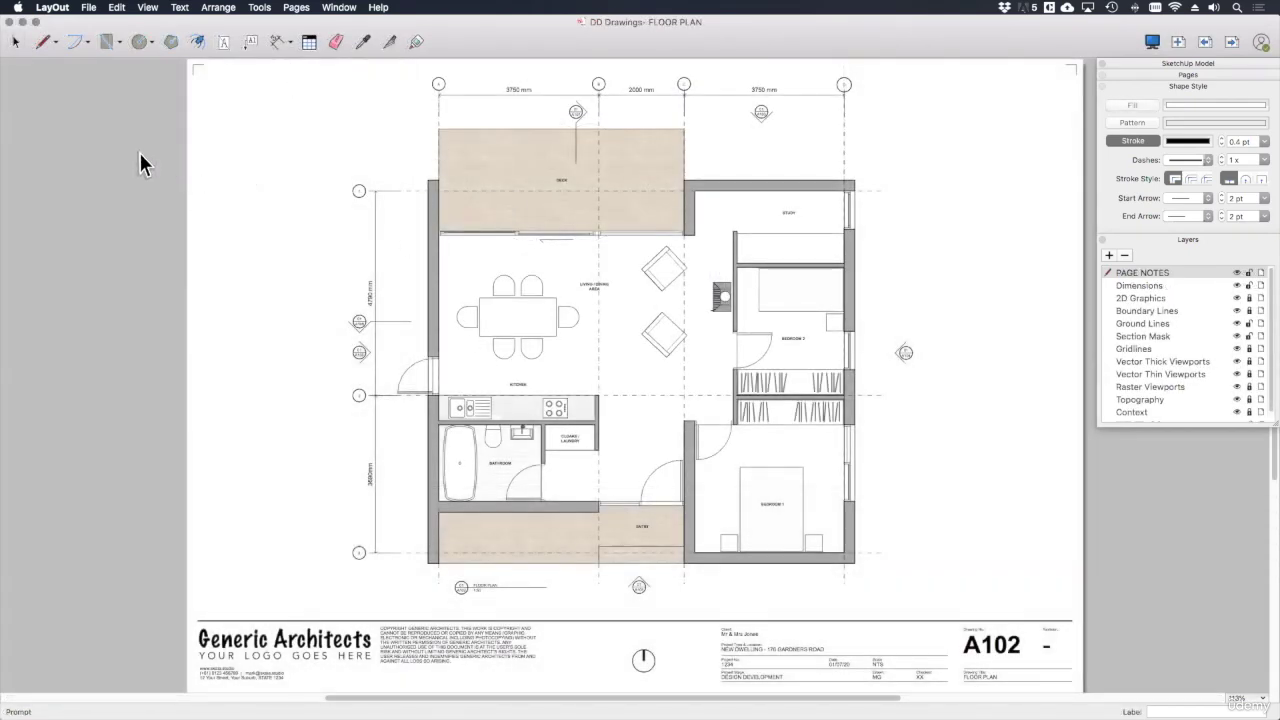
{"action": "left_click", "coordinate": [337, 7]}
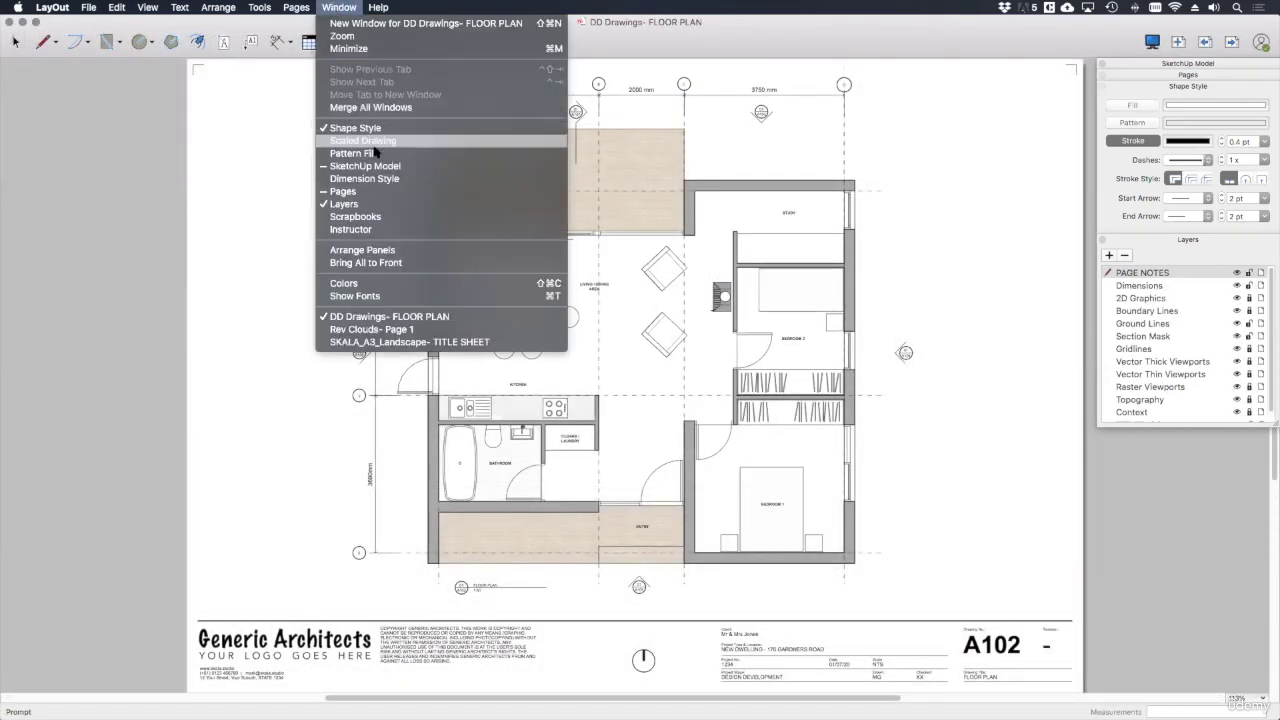
{"action": "left_click", "coordinate": [375, 216]}
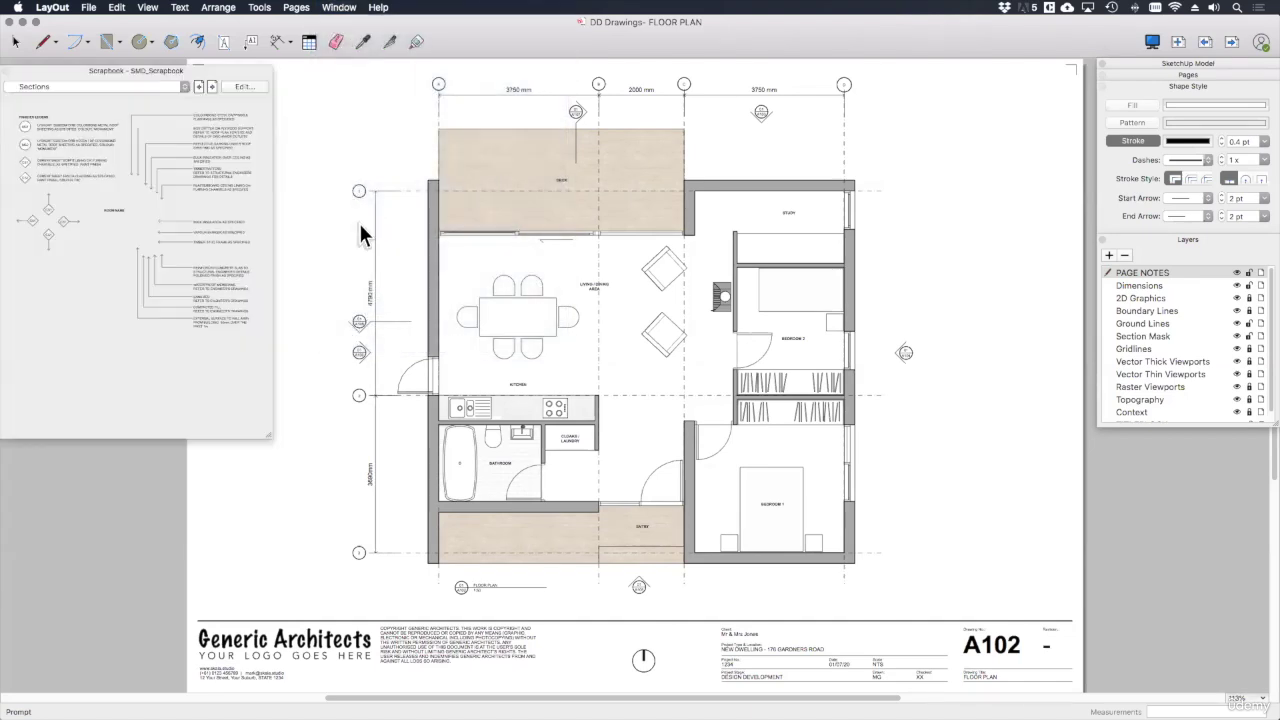
{"action": "left_click", "coordinate": [184, 87]}
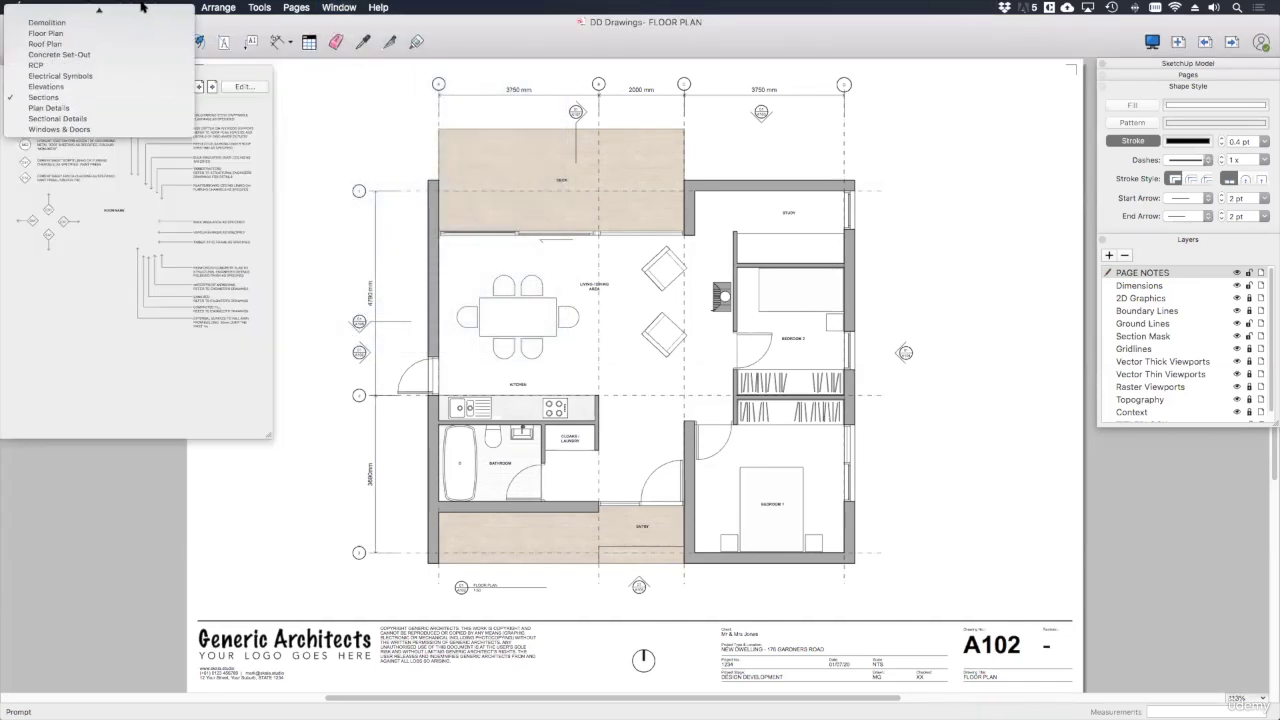
{"action": "mouse_move", "coordinate": [130, 9]}
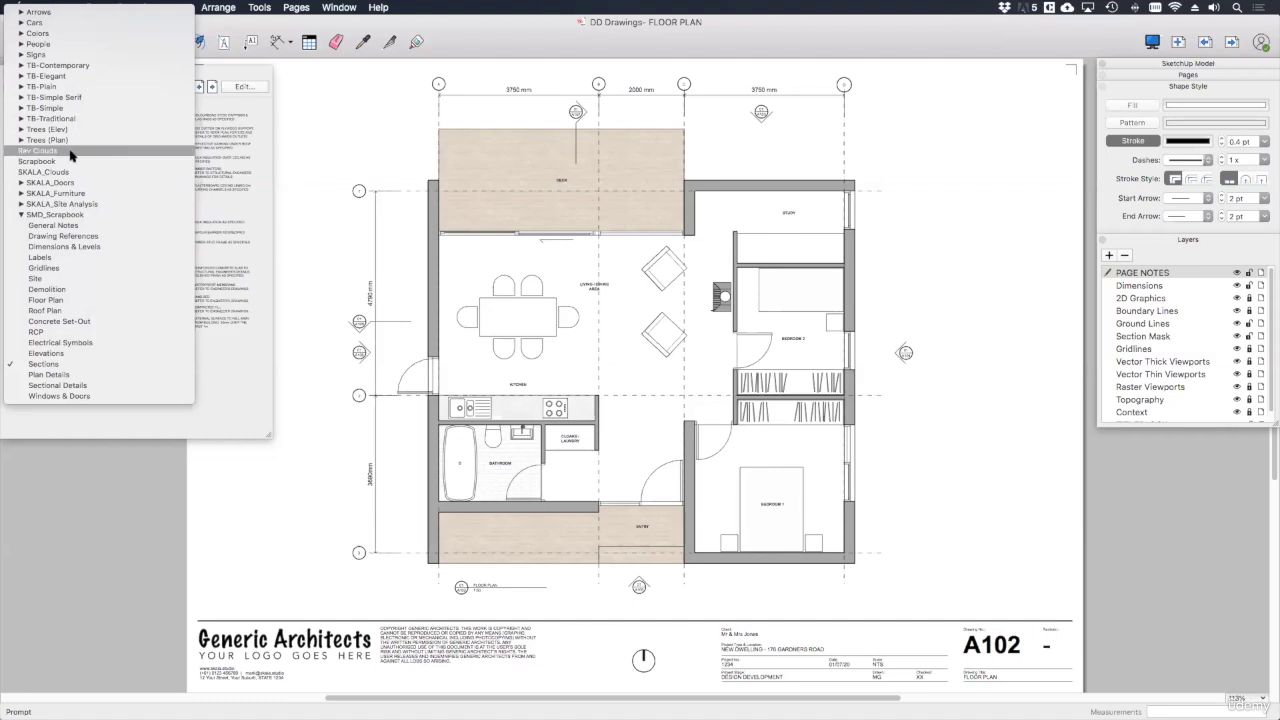
{"action": "left_click", "coordinate": [71, 151]}
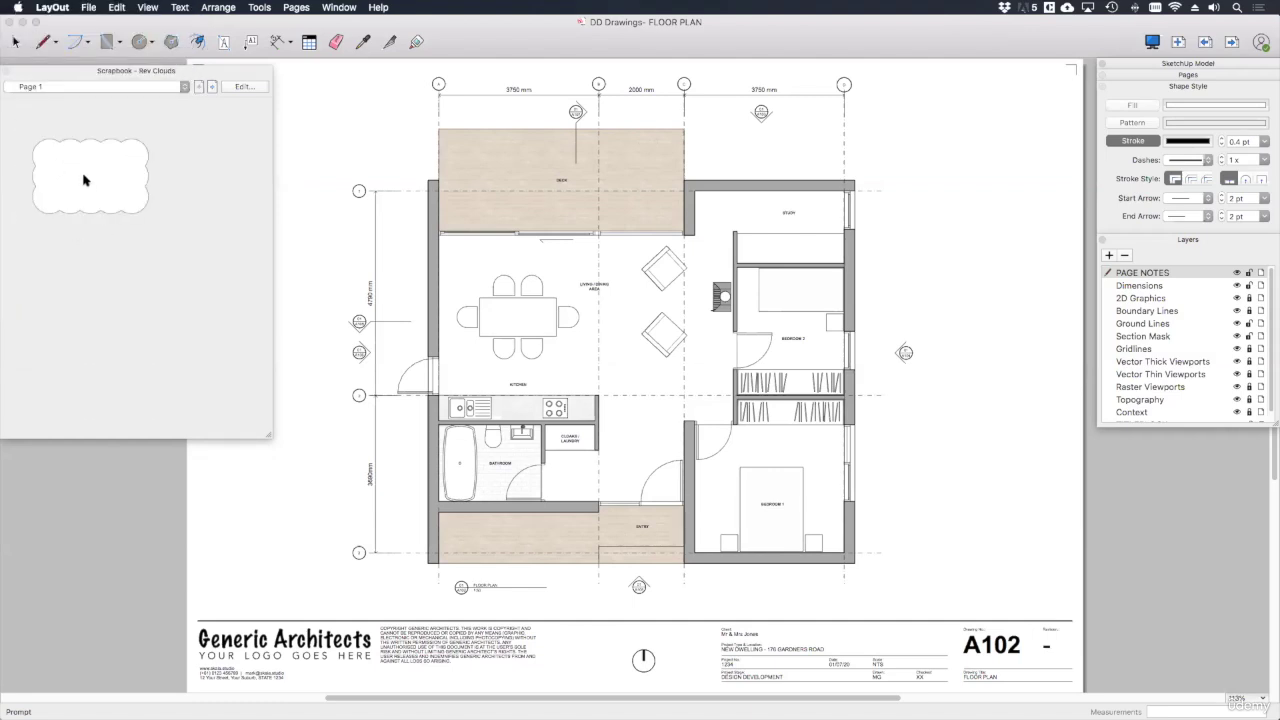
- Place the Rev Clouds cloud over the upper-left deck, turn off its fill, and shrink it
{"action": "left_click_drag", "start_coordinate": [84, 180], "coordinate": [418, 300]}
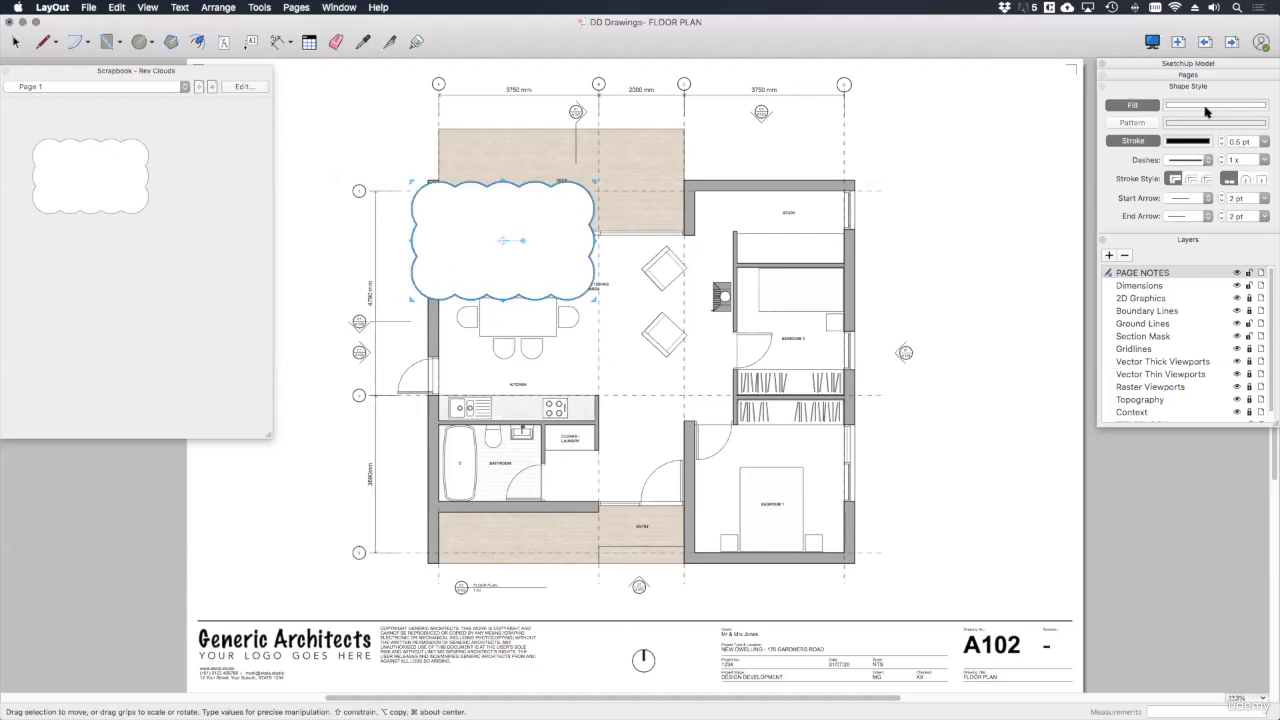
{"action": "left_click", "coordinate": [1134, 105]}
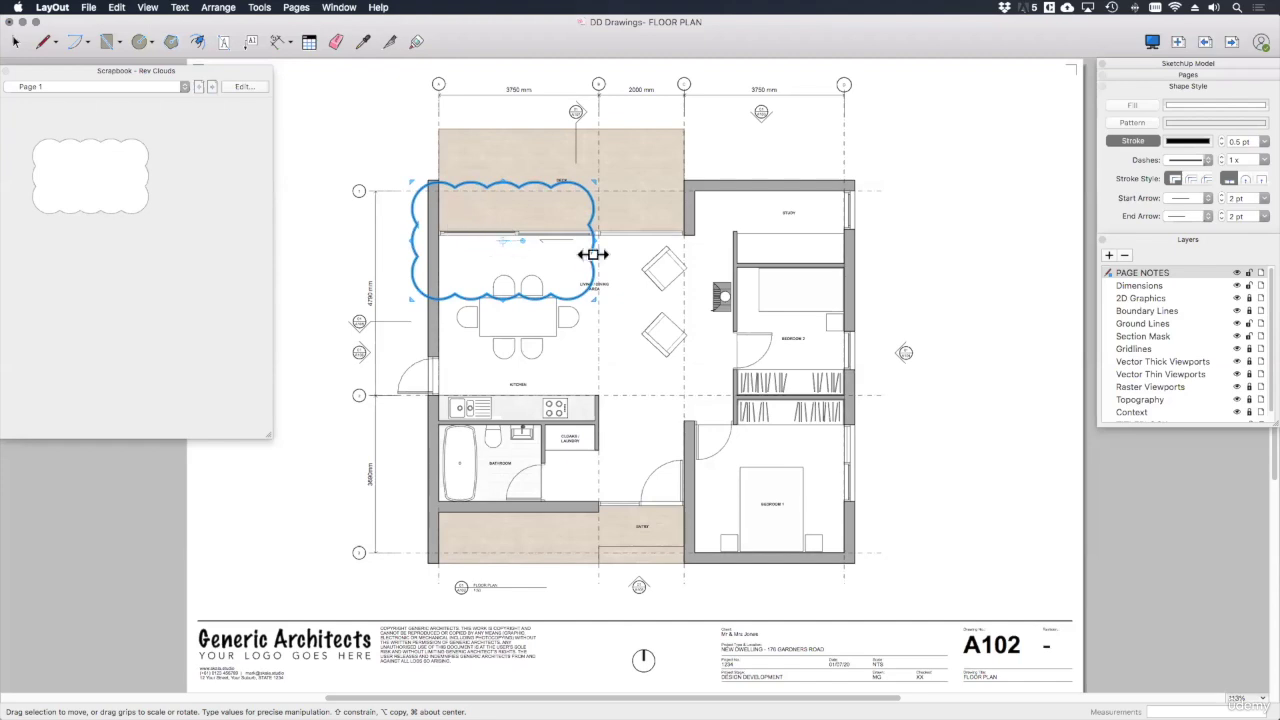
{"action": "left_click_drag", "start_coordinate": [578, 233], "coordinate": [578, 233]}
{"action": "mouse_move", "coordinate": [574, 279]}
{"action": "left_mouse_down"}
{"action": "mouse_move", "coordinate": [634, 337]}
{"action": "mouse_move", "coordinate": [531, 251]}
{"action": "mouse_move", "coordinate": [475, 257]}
{"action": "mouse_move", "coordinate": [443, 297]}
{"action": "mouse_move", "coordinate": [533, 266]}
{"action": "mouse_move", "coordinate": [606, 277]}
{"action": "mouse_move", "coordinate": [586, 269]}
{"action": "left_mouse_up"}
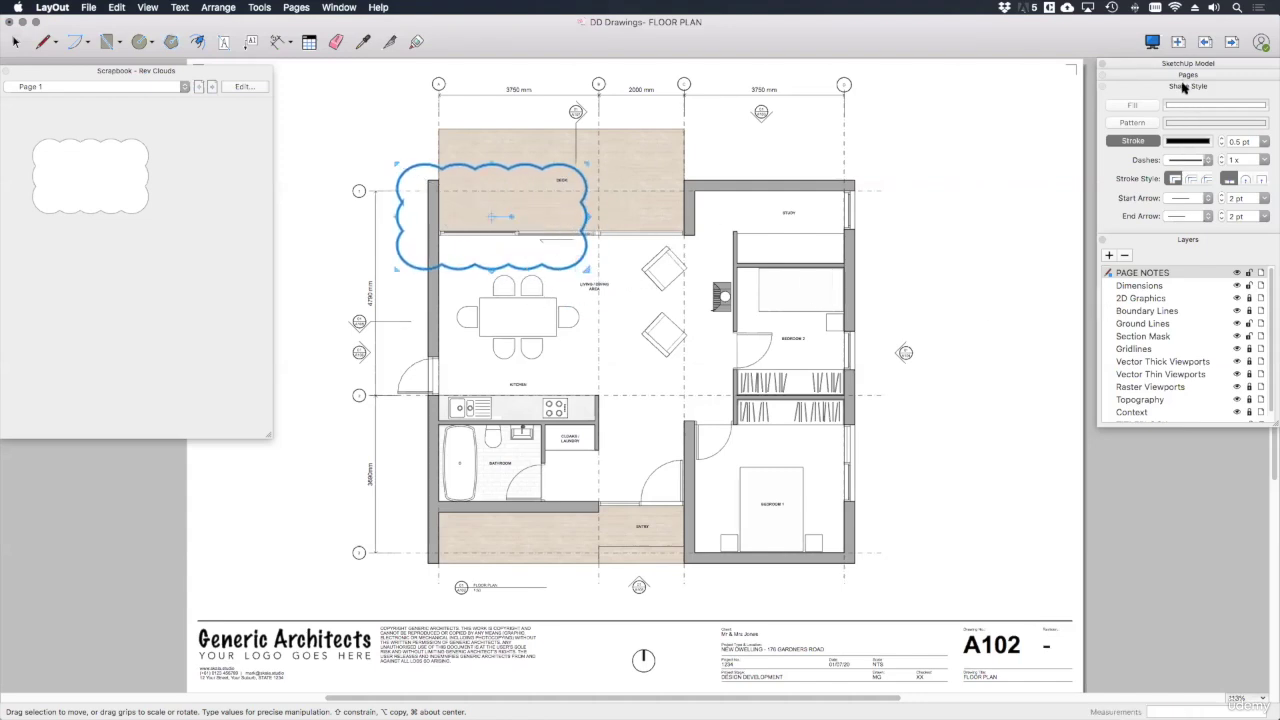
- Give the revision cloud a 2 pt stroke in Maraschino red
{"action": "left_click", "coordinate": [1220, 138]}
{"action": "left_click", "coordinate": [1221, 139]}
{"action": "left_click", "coordinate": [1264, 142]}
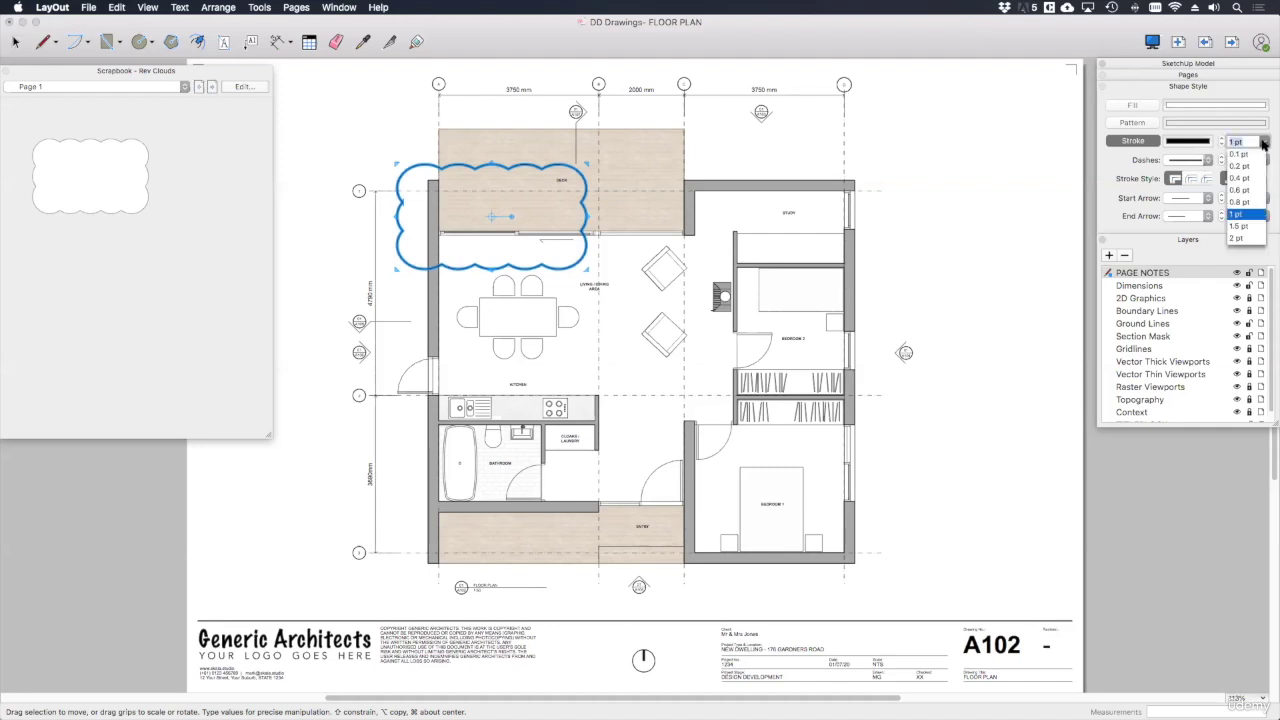
{"action": "left_click", "coordinate": [1238, 239]}
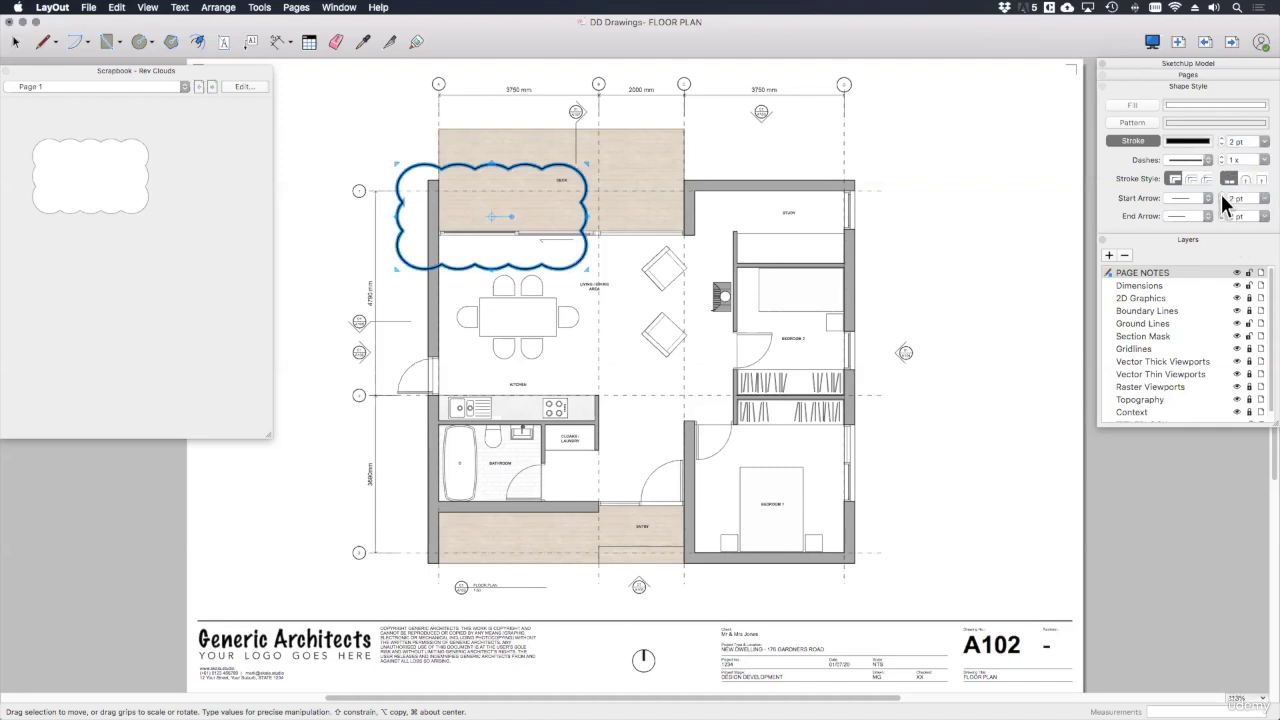
{"action": "left_click", "coordinate": [1188, 142]}
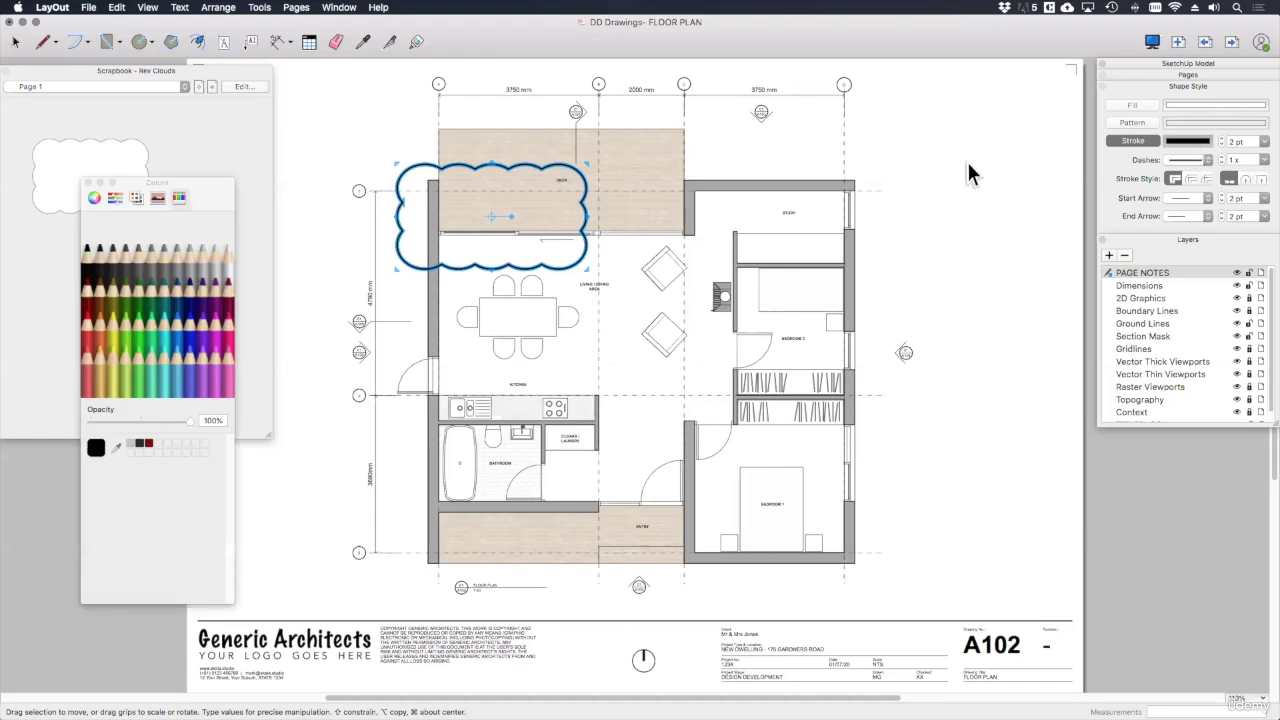
{"action": "left_click", "coordinate": [86, 336]}
{"action": "left_click", "coordinate": [365, 146]}
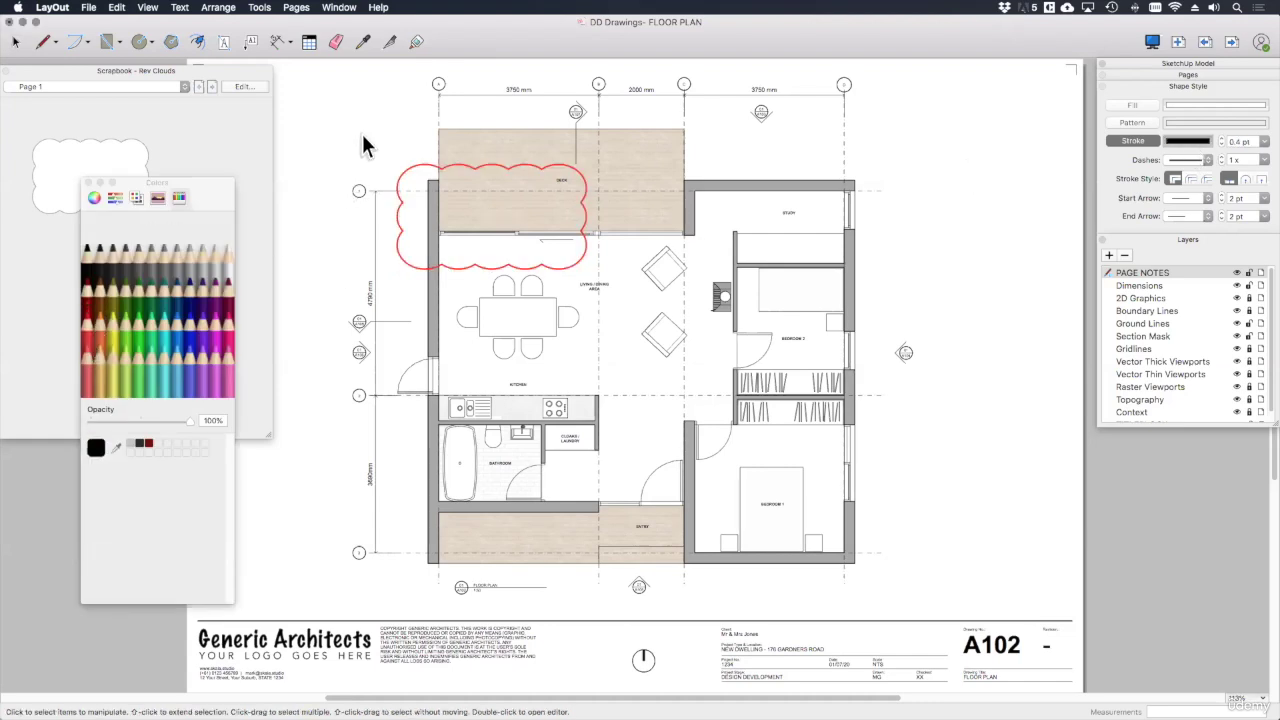